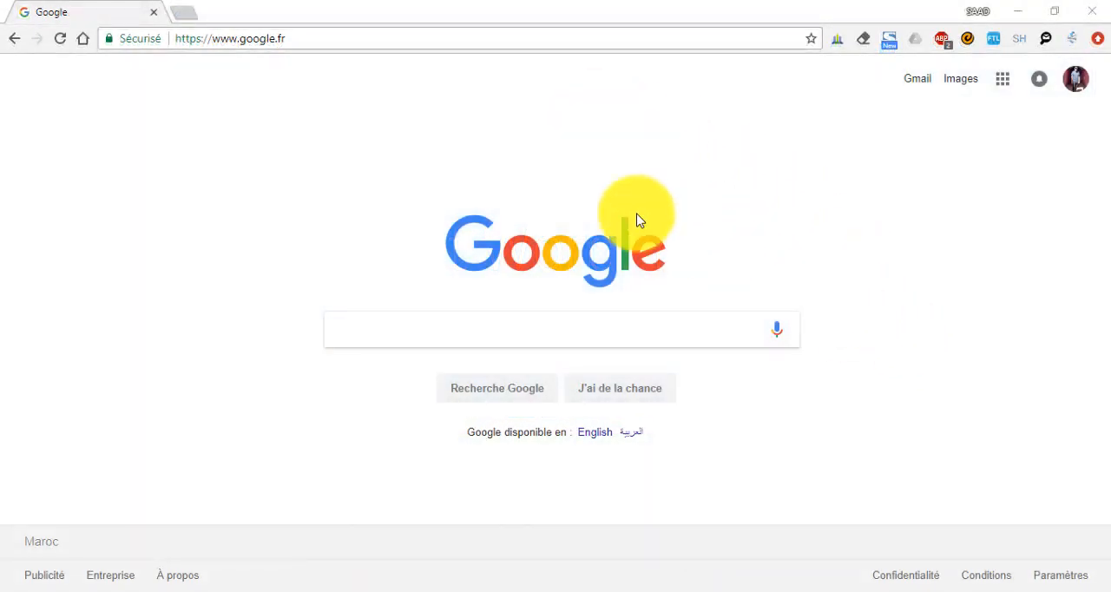
Open the cPanel login page at cpanel.saadrachid.net and look over its sign-in form
{"action": "left_click", "coordinate": [318, 39]}
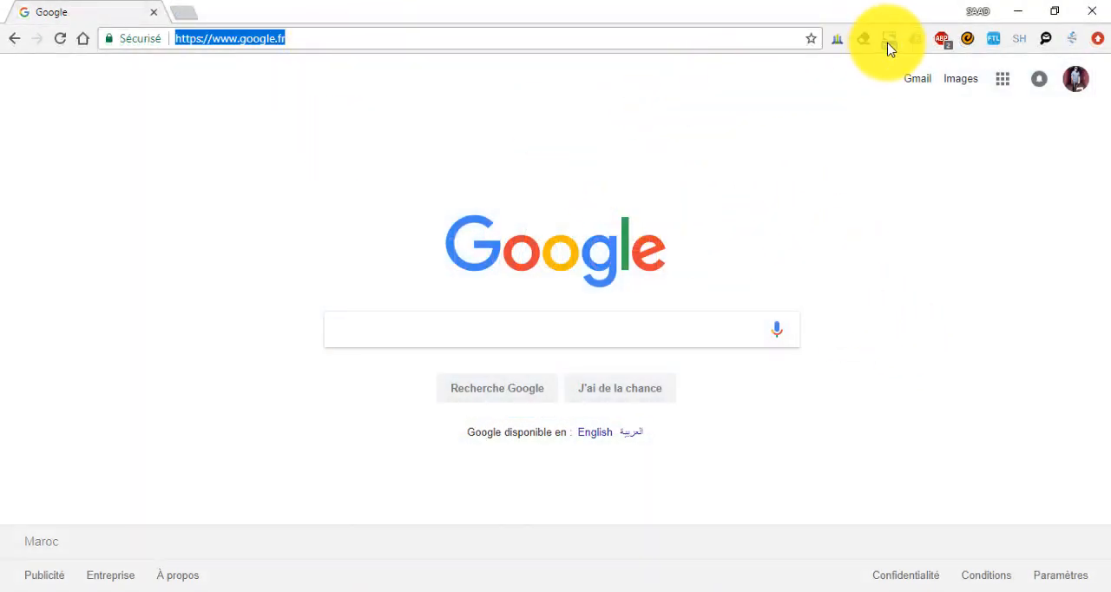
{"action": "key", "text": "BackSpace"}
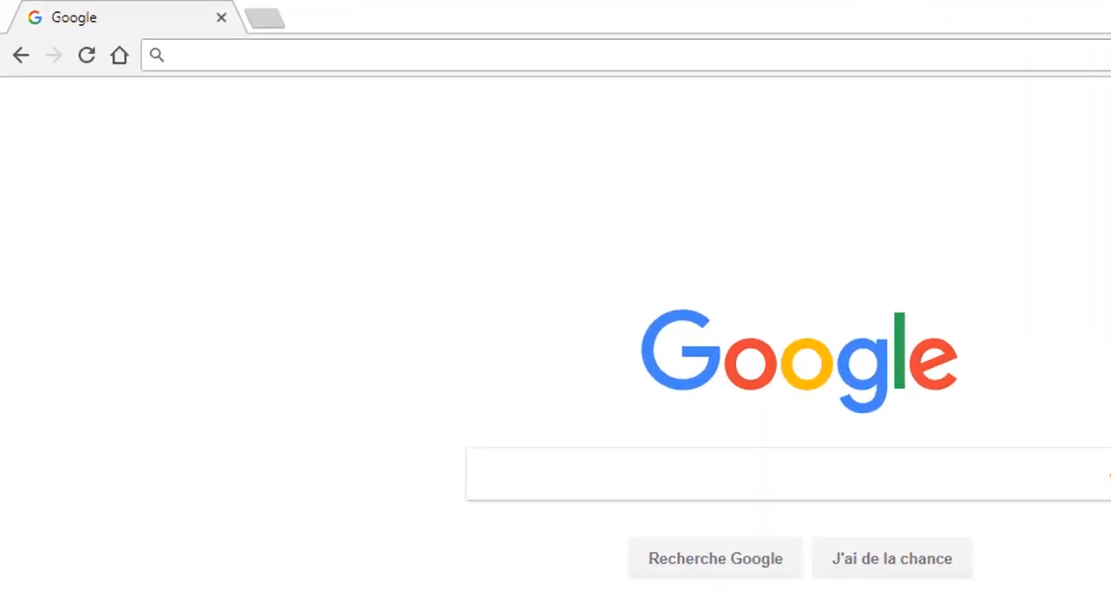
{"action": "type", "text": "cpanel"}
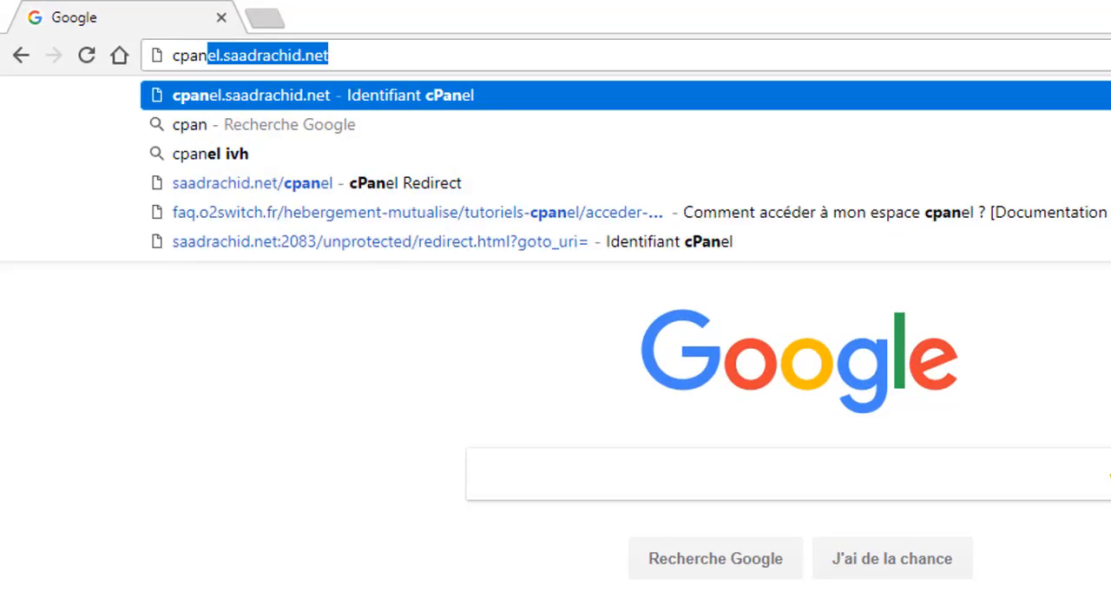
{"action": "type", "text": "."}
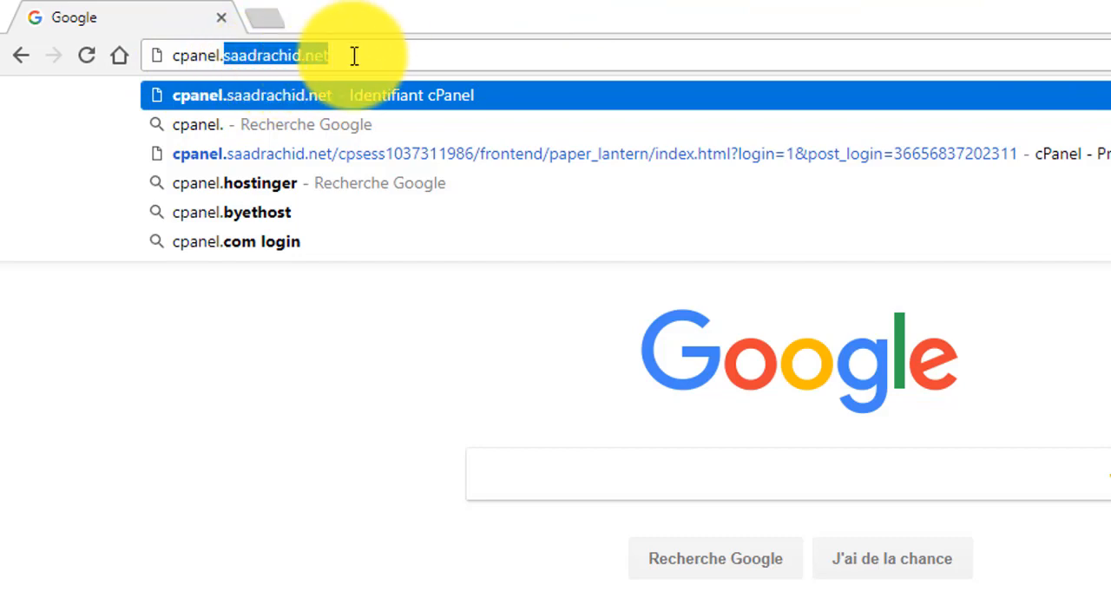
{"action": "key", "text": "Right"}
{"action": "key", "text": "Return"}
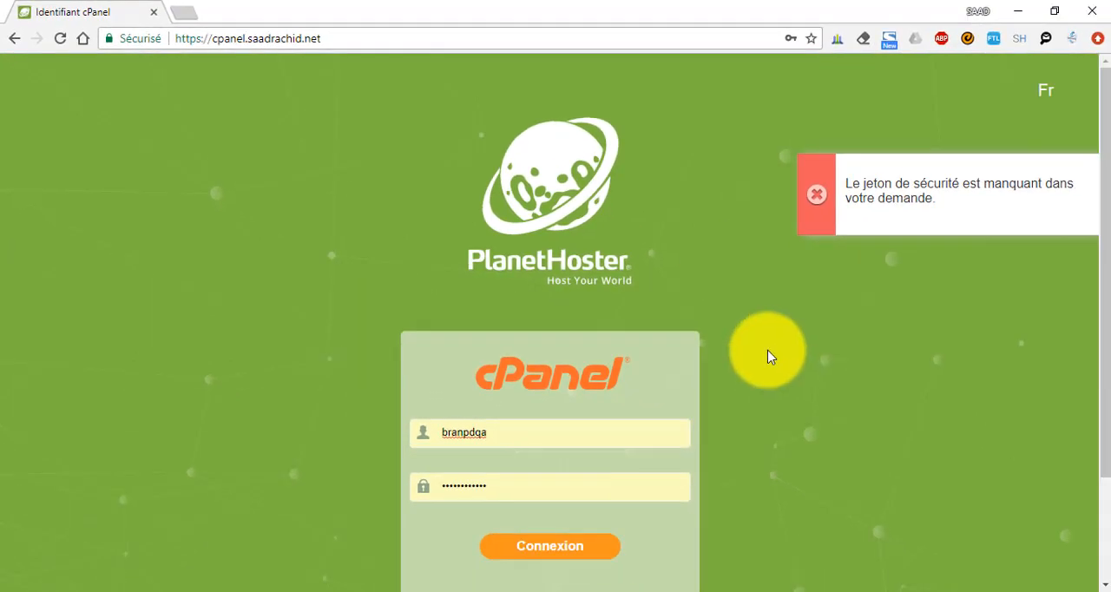
{"action": "scroll", "coordinate": [732, 392], "scroll_direction": "down", "scroll_amount": 2}
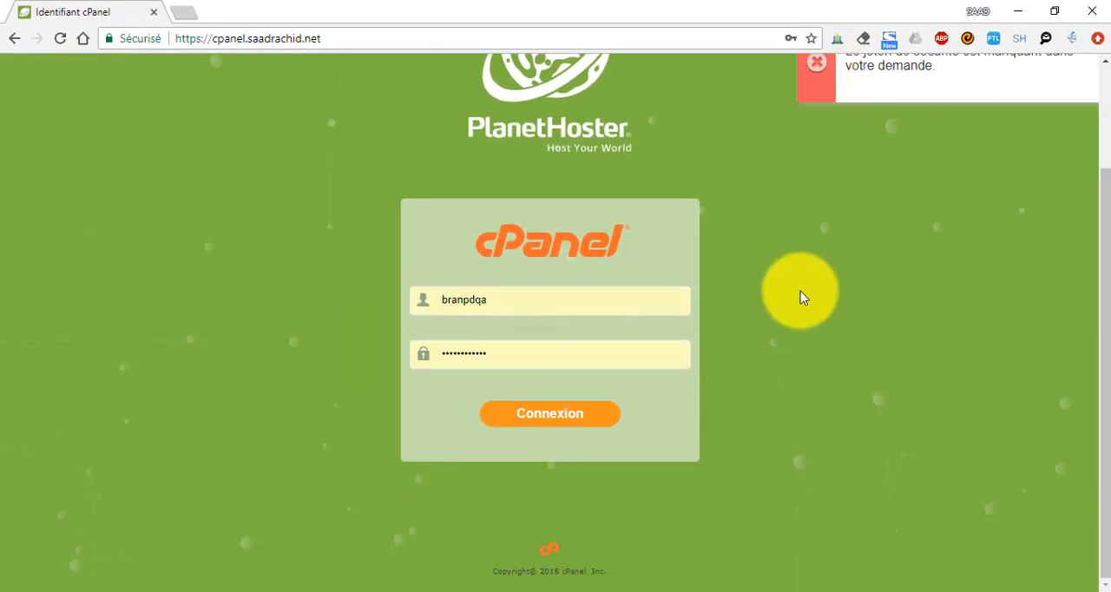
{"action": "scroll", "coordinate": [800, 297], "scroll_direction": "up", "scroll_amount": 2}
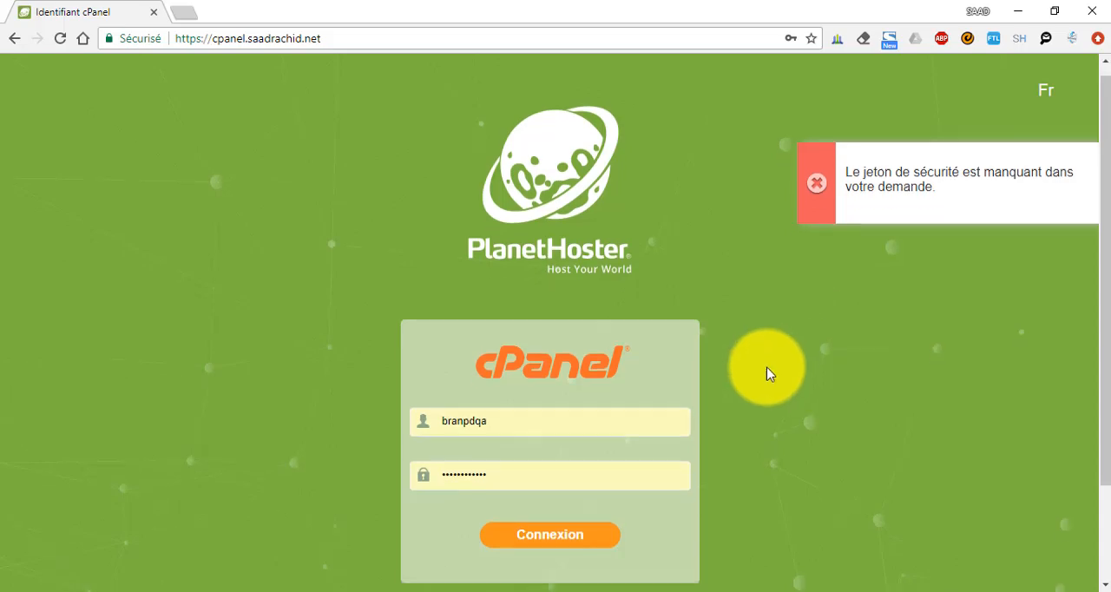
{"action": "scroll", "coordinate": [766, 374], "scroll_direction": "down", "scroll_amount": 1}
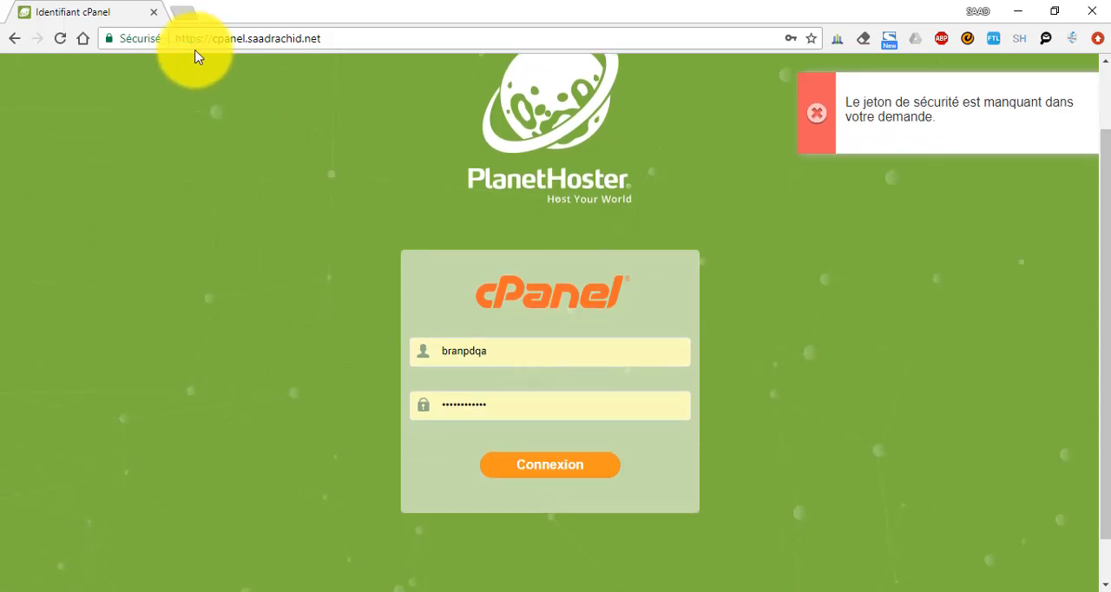
Open the cPanel login page in a new tab through saadrachid.net:2083
{"action": "left_click", "coordinate": [182, 14]}
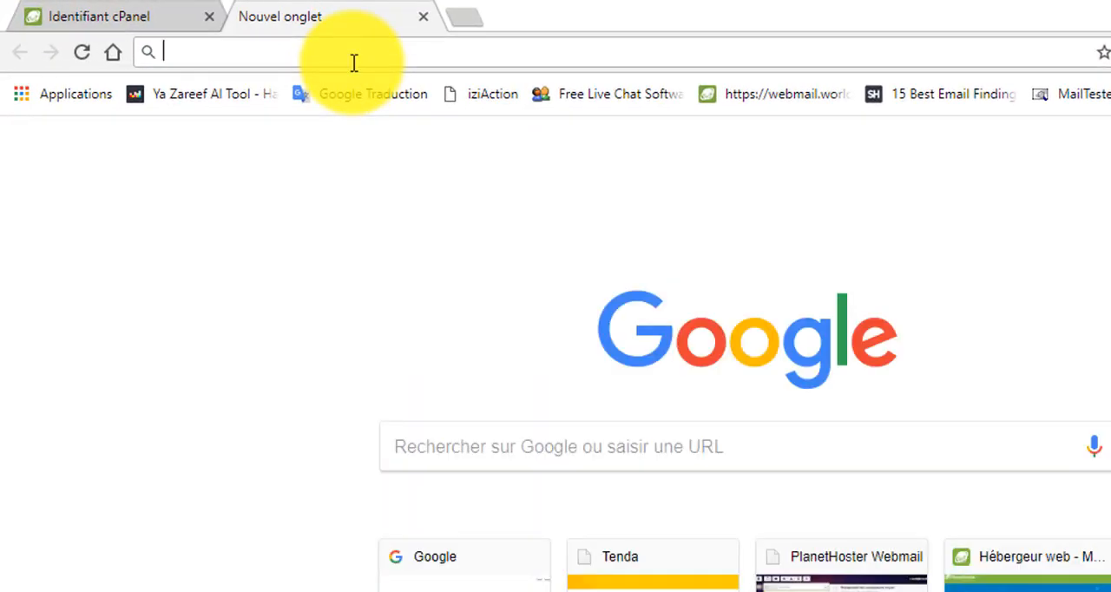
{"action": "type", "text": "saa"}
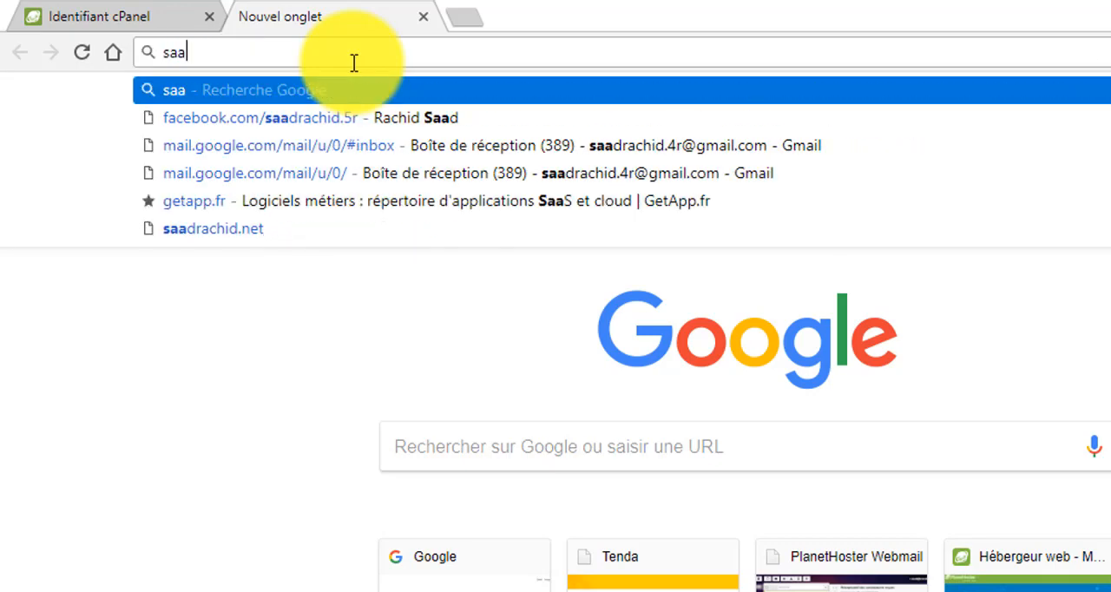
{"action": "type", "text": "drachi"}
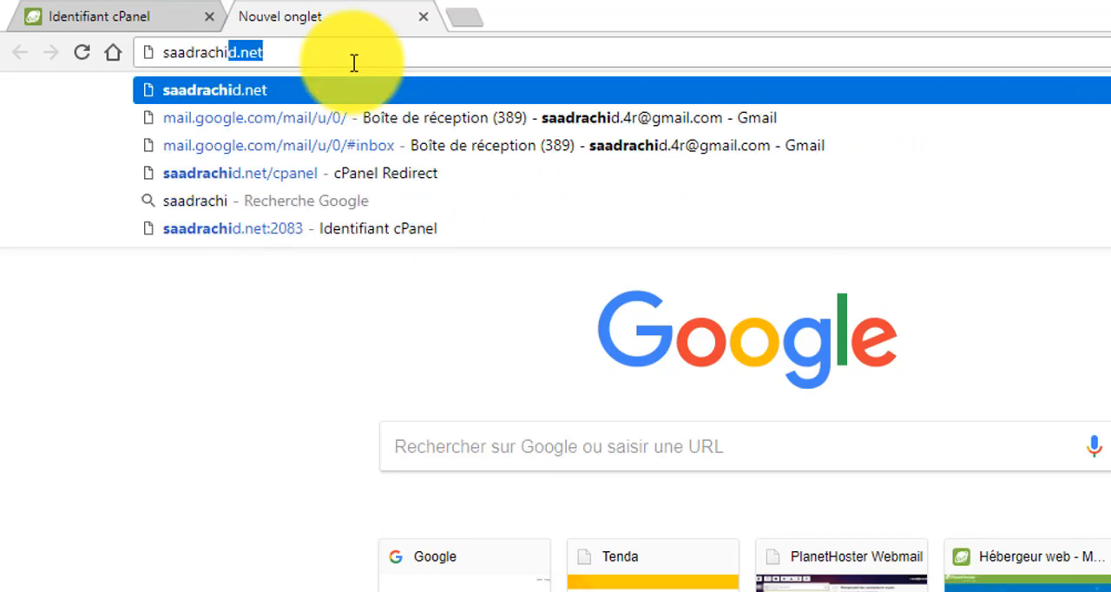
{"action": "type", "text": "d.net:"}
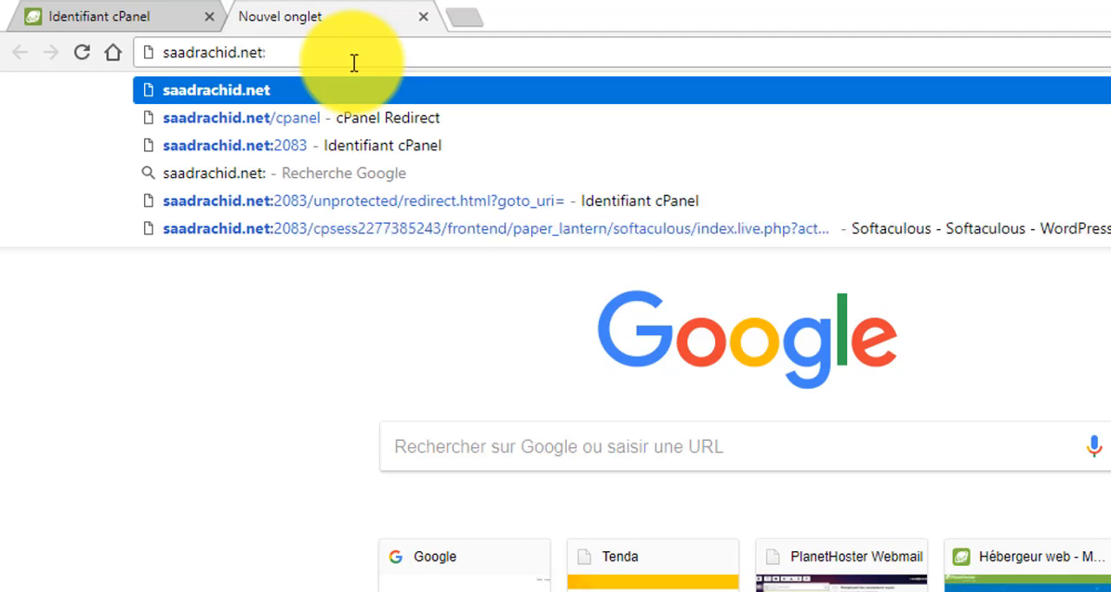
{"action": "type", "text": "209"}
{"action": "key", "text": "BackSpace"}
{"action": "type", "text": "8"}
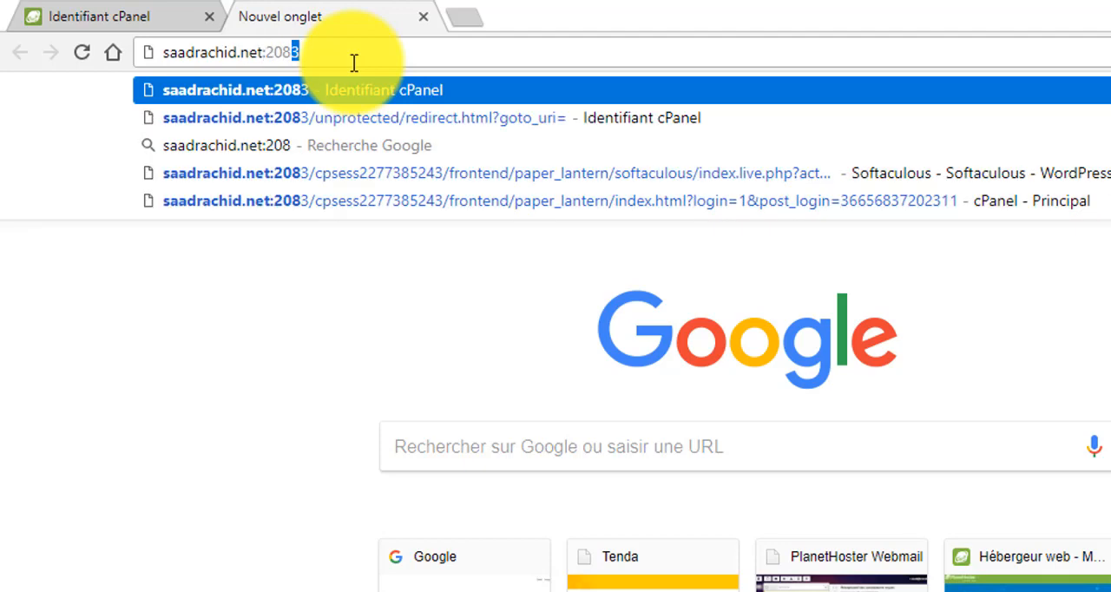
{"action": "type", "text": "3"}
{"action": "key", "text": "Return"}
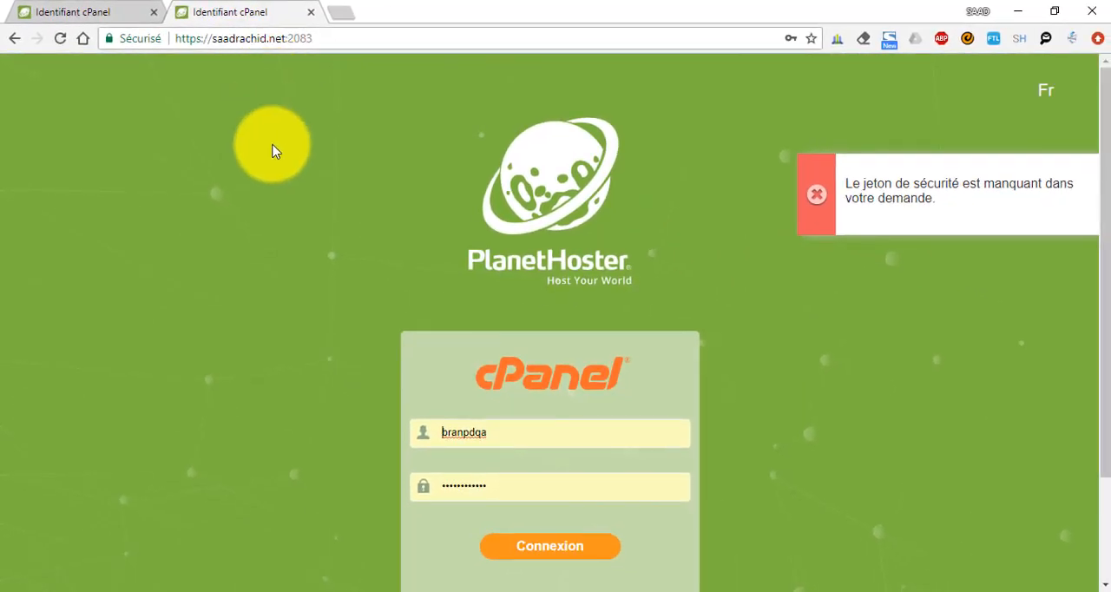
Log in to cPanel with the prefilled username and password
{"action": "scroll", "coordinate": [273, 240], "scroll_direction": "down", "scroll_amount": 1}
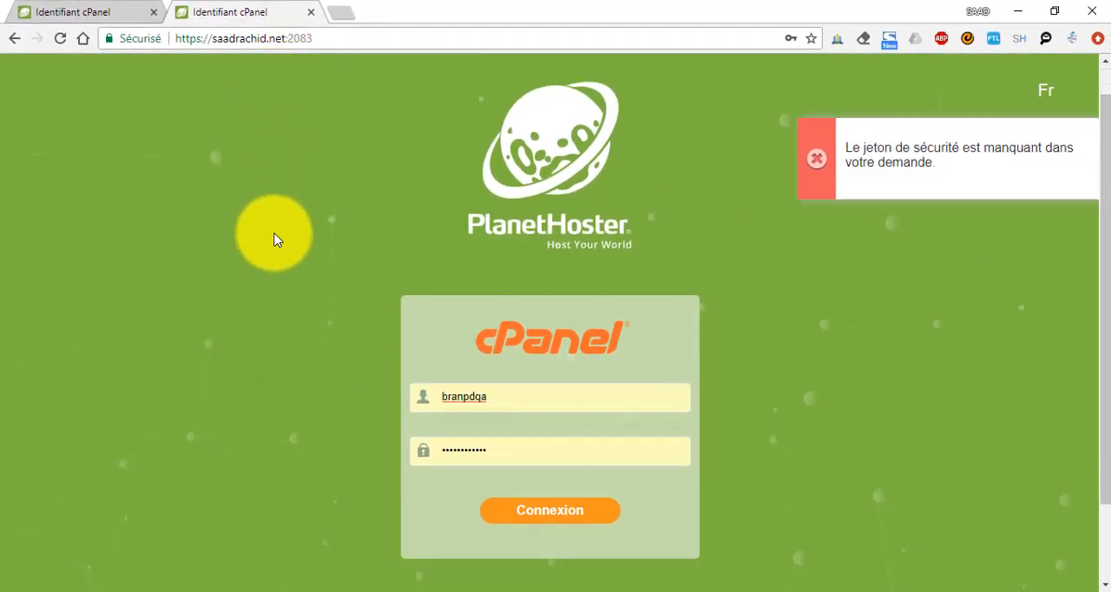
{"action": "scroll", "coordinate": [274, 240], "scroll_direction": "down", "scroll_amount": 1}
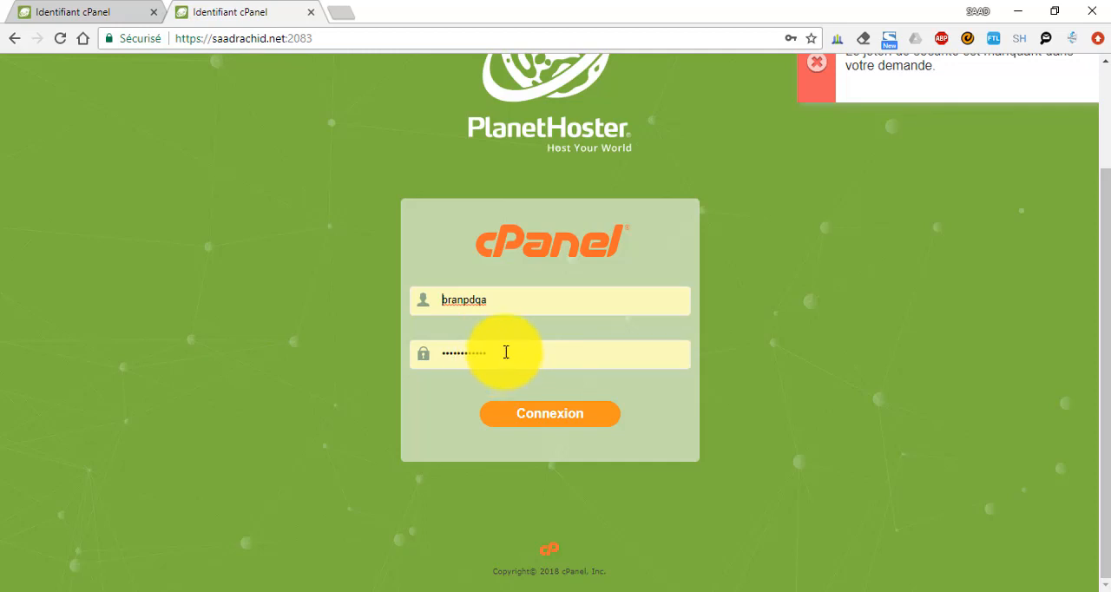
{"action": "left_click", "coordinate": [550, 416]}
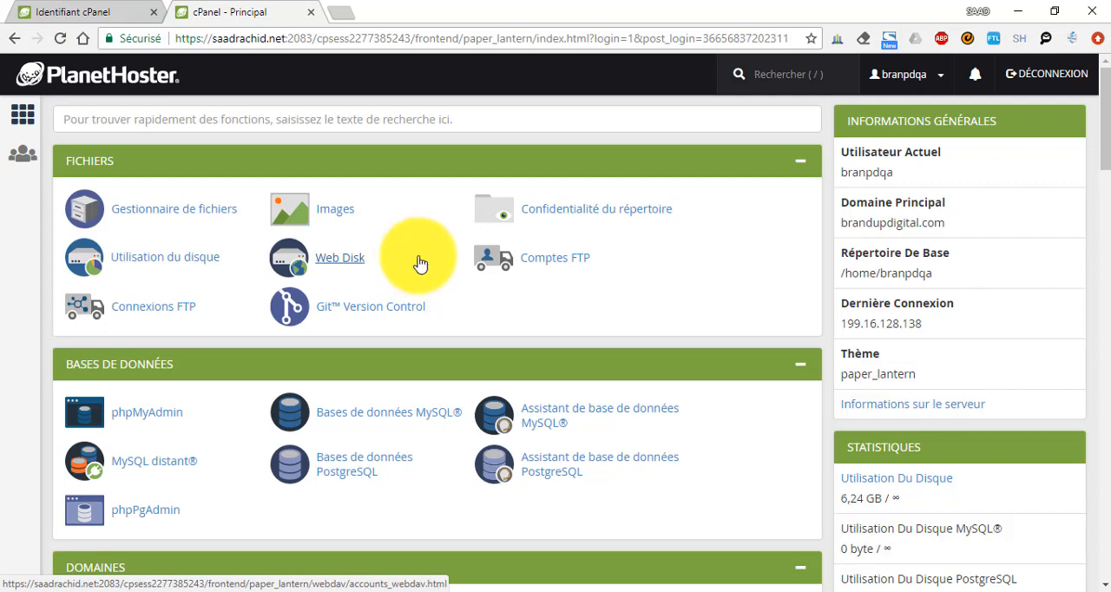
Find WordPress among the Softaculous Apps Installer scripts and open its installation form
{"action": "scroll", "coordinate": [425, 267], "scroll_direction": "down", "scroll_amount": 15}
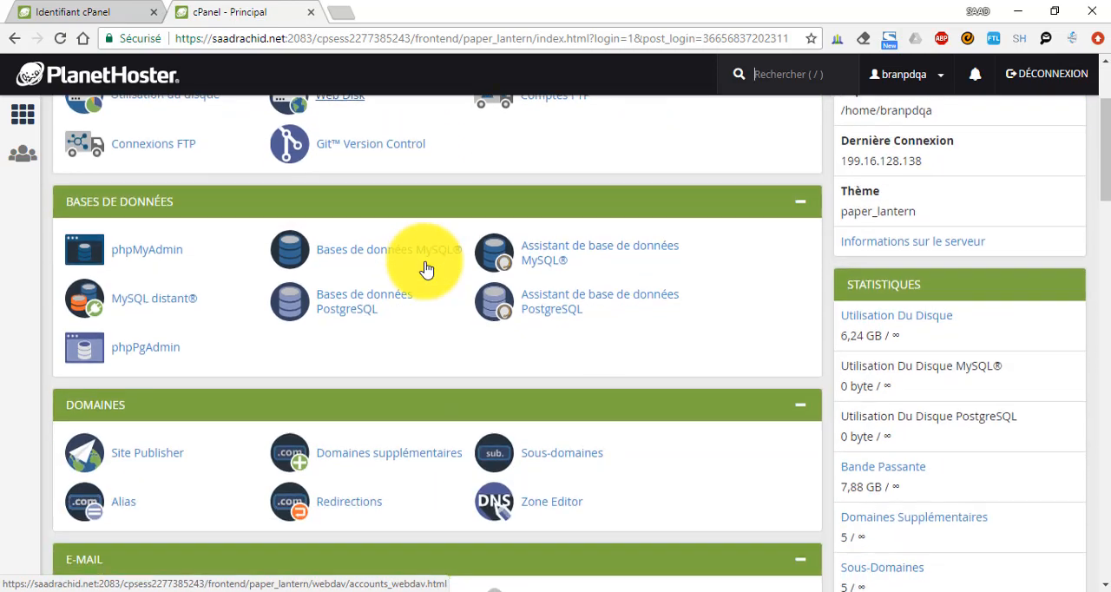
{"action": "scroll", "coordinate": [421, 273], "scroll_direction": "down", "scroll_amount": 12}
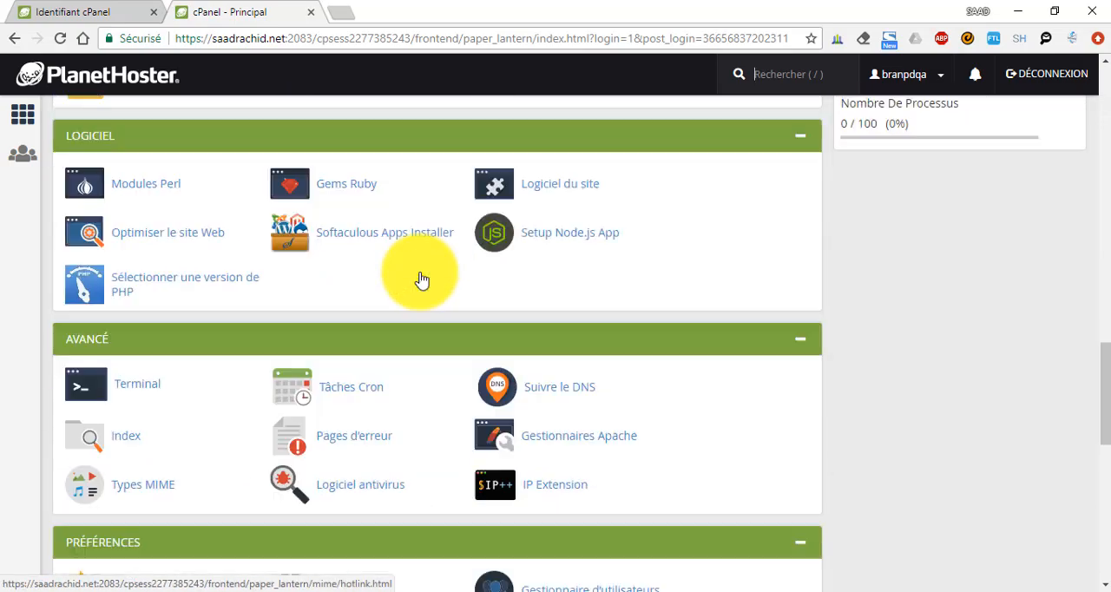
{"action": "scroll", "coordinate": [289, 291], "scroll_direction": "up", "scroll_amount": 2}
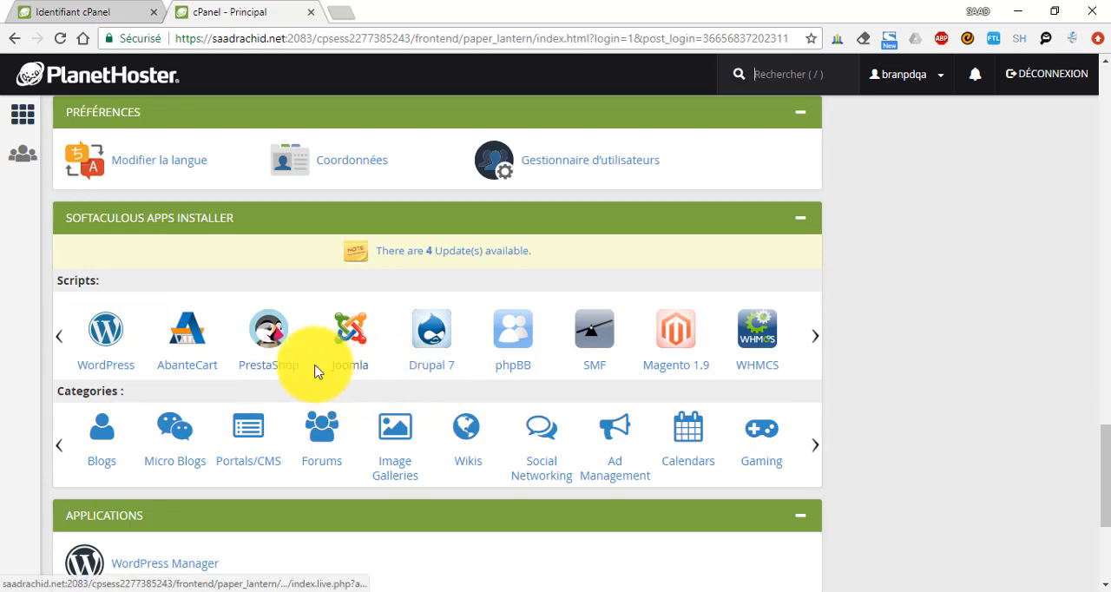
{"action": "left_click", "coordinate": [104, 337]}
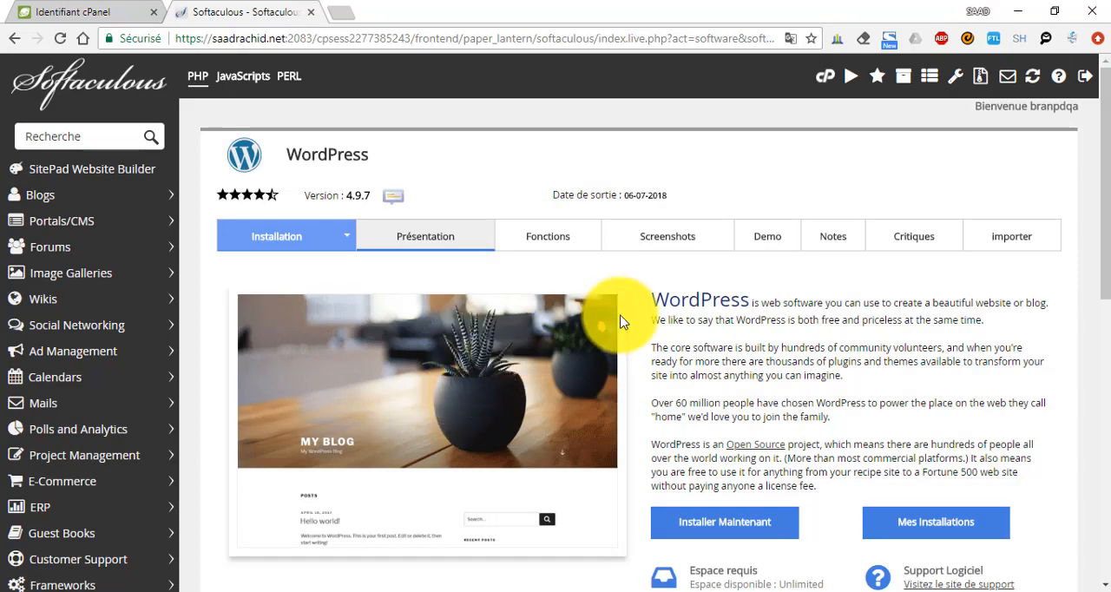
{"action": "scroll", "coordinate": [659, 382], "scroll_direction": "down", "scroll_amount": 1}
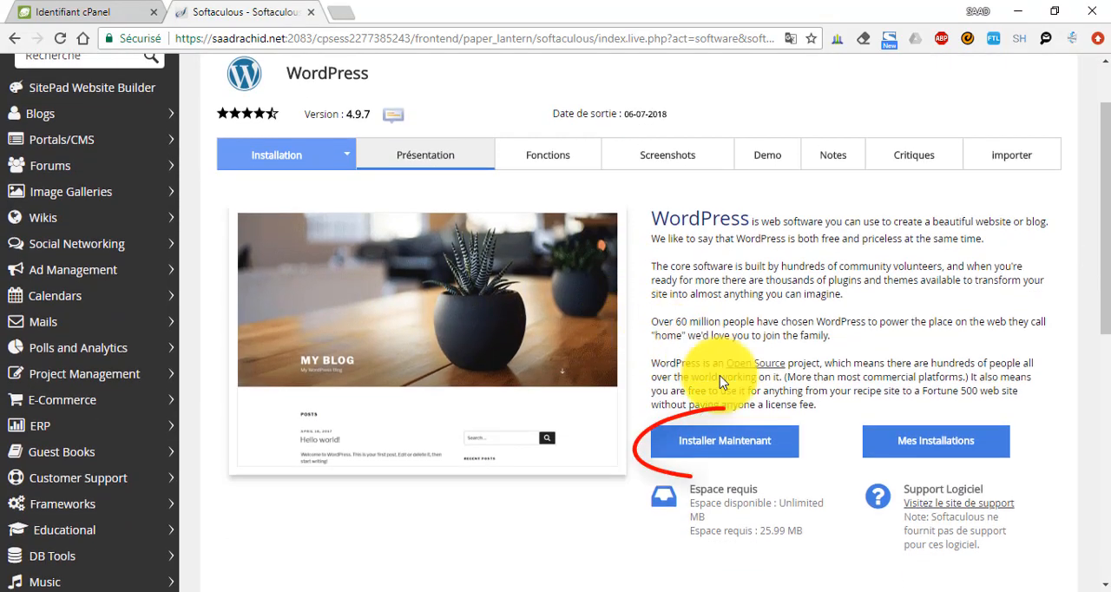
{"action": "left_click", "coordinate": [733, 449]}
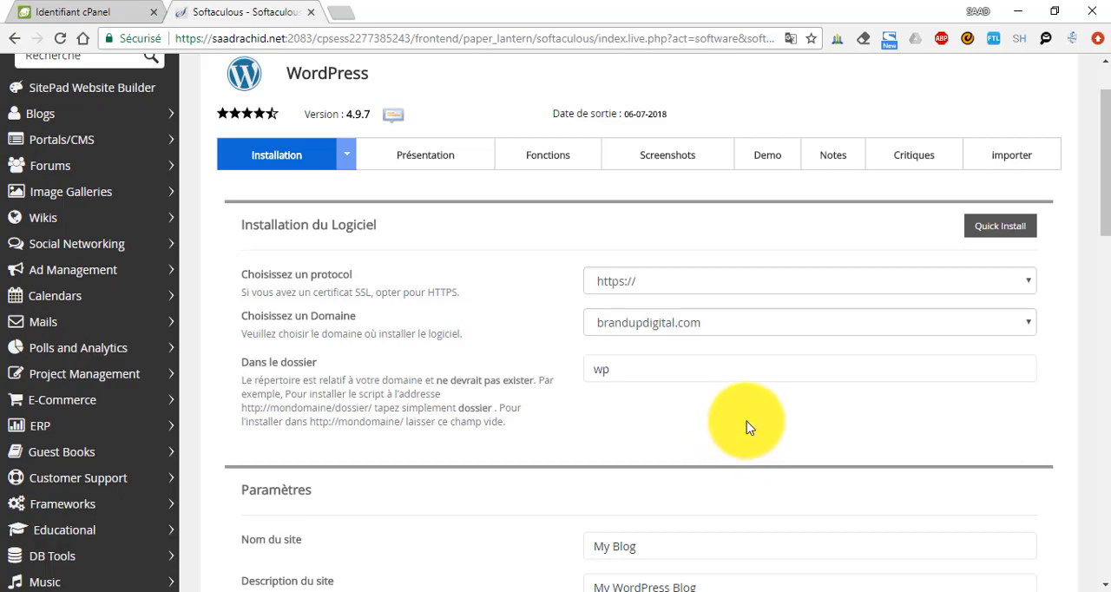
{"action": "left_click", "coordinate": [702, 327]}
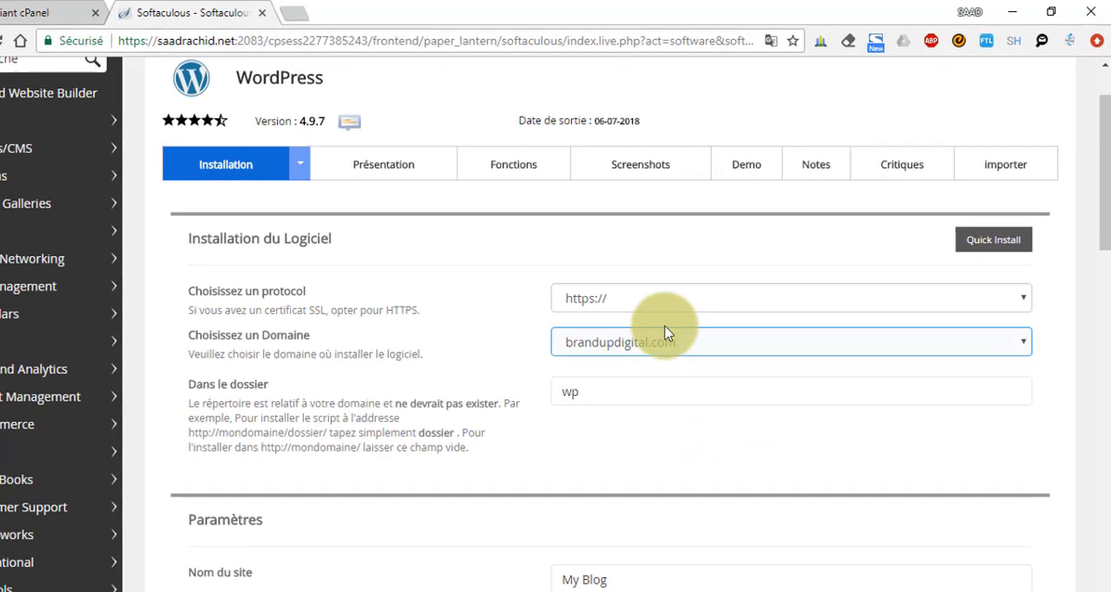
{"action": "left_click", "coordinate": [657, 287]}
{"action": "left_click", "coordinate": [538, 359]}
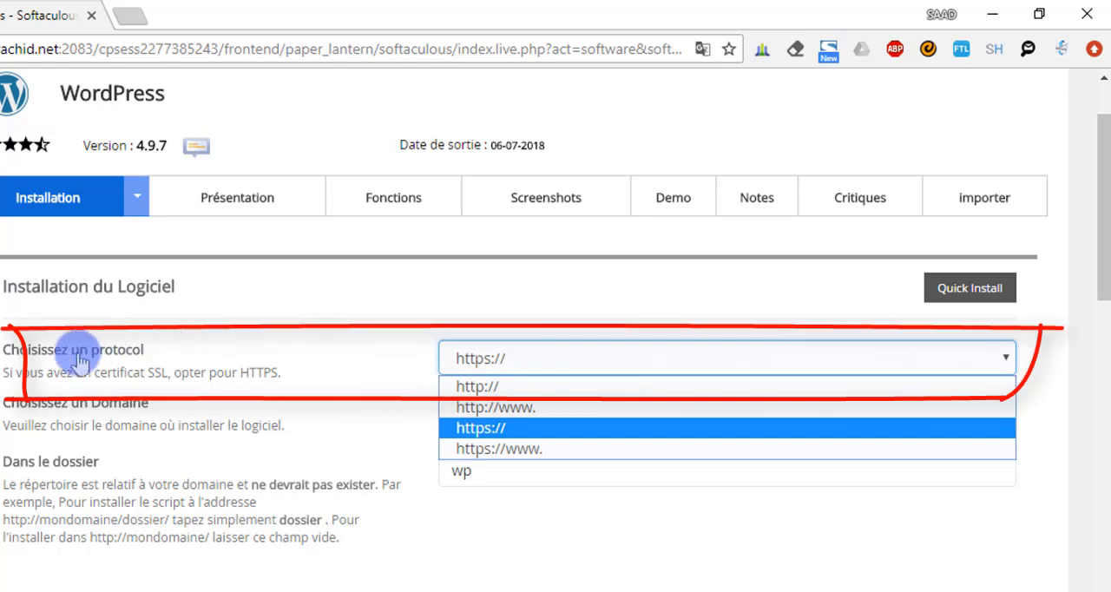
{"action": "left_click", "coordinate": [530, 304]}
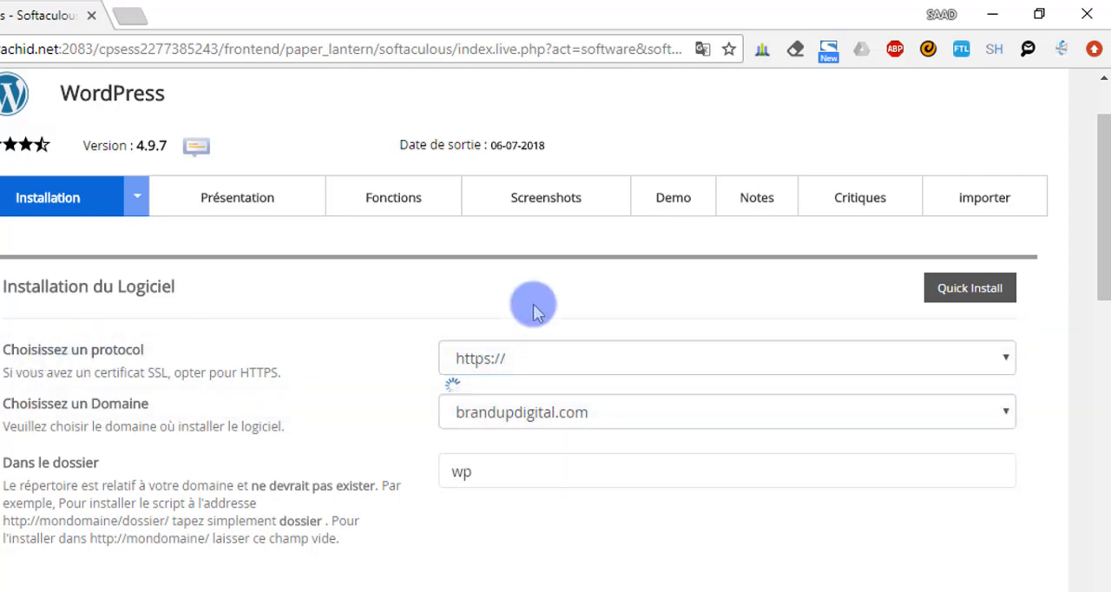
{"action": "left_click", "coordinate": [496, 362]}
{"action": "left_click", "coordinate": [507, 357]}
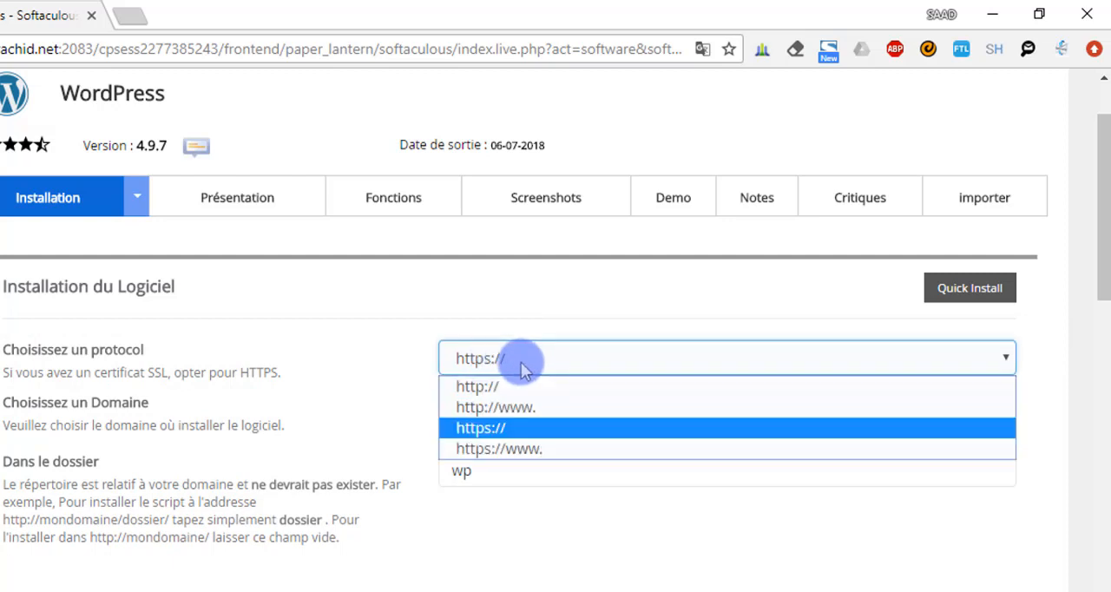
{"action": "left_click", "coordinate": [521, 448]}
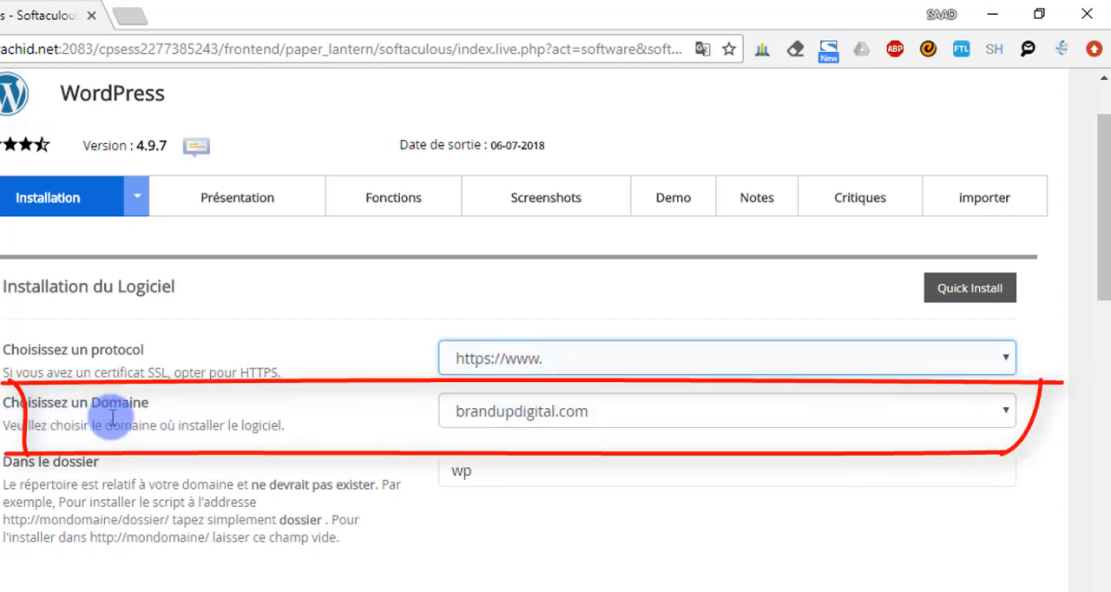
Set the installation domain to saadrachid.net and replace the target folder name with monsite
{"action": "left_click", "coordinate": [503, 409]}
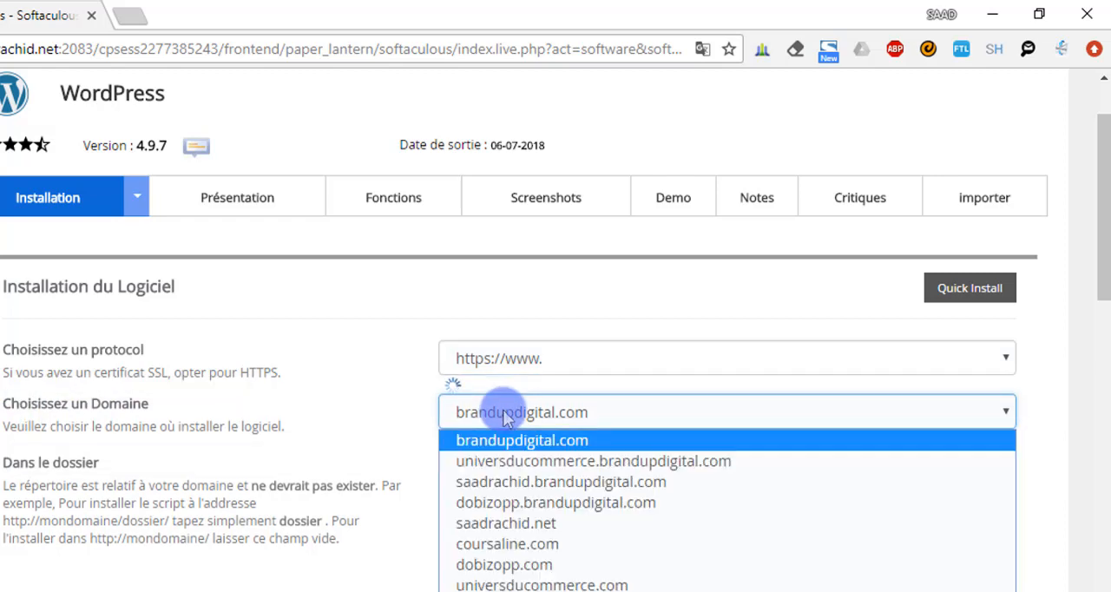
{"action": "left_click", "coordinate": [492, 532]}
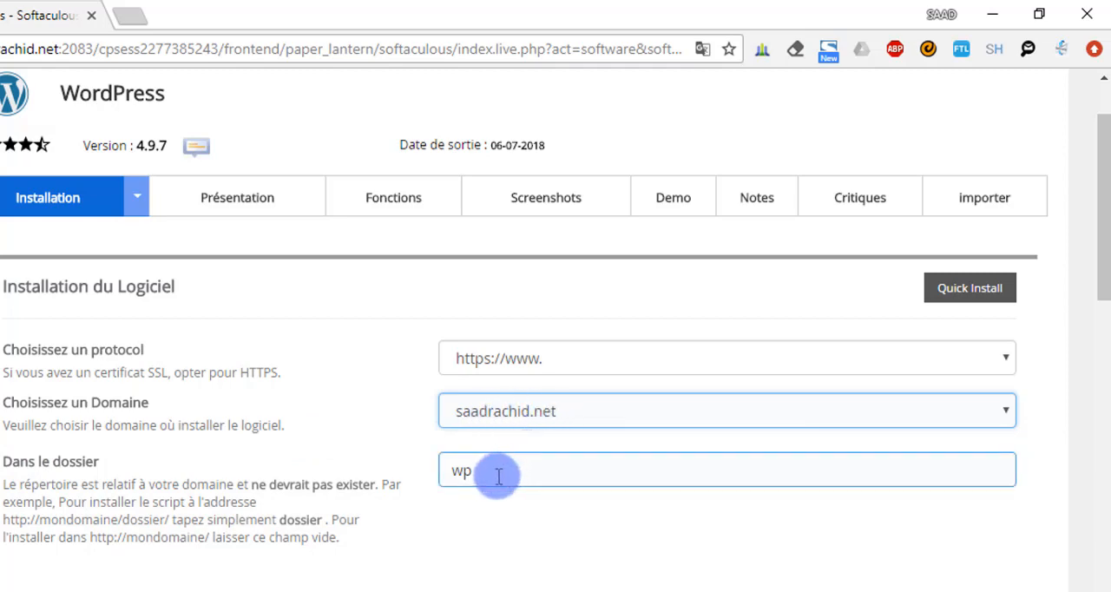
{"action": "left_click_drag", "start_coordinate": [499, 475], "coordinate": [417, 478]}
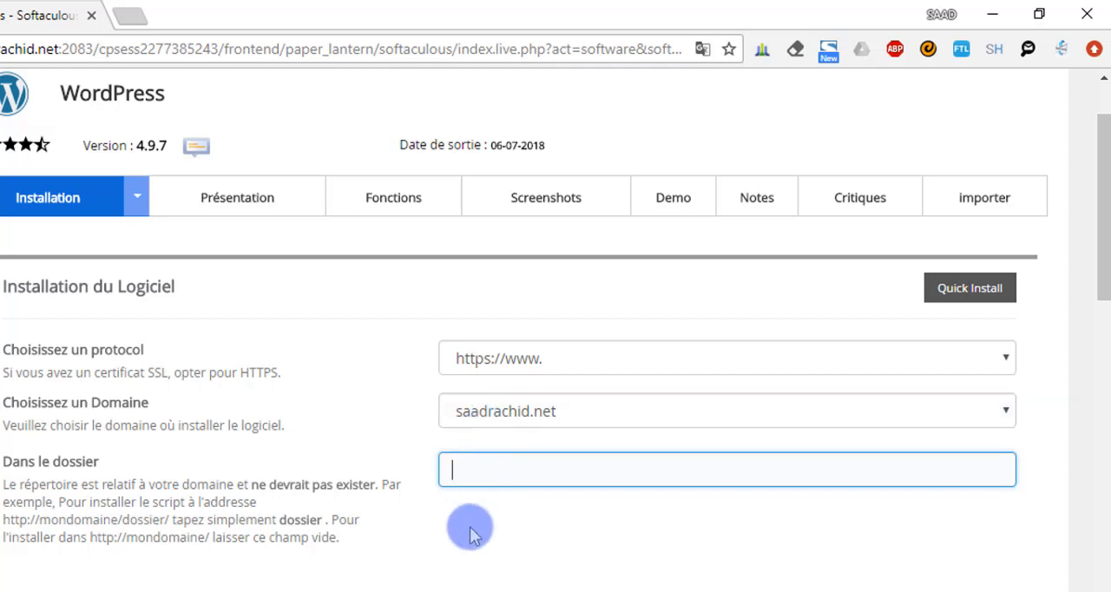
{"action": "type", "text": "m"}
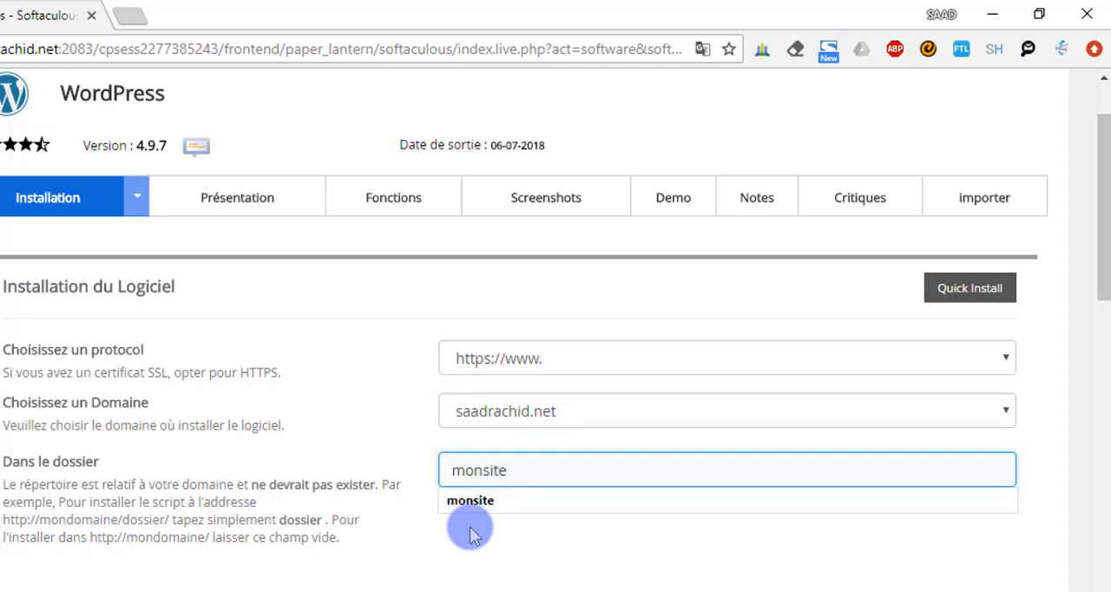
{"action": "type", "text": "onsite"}
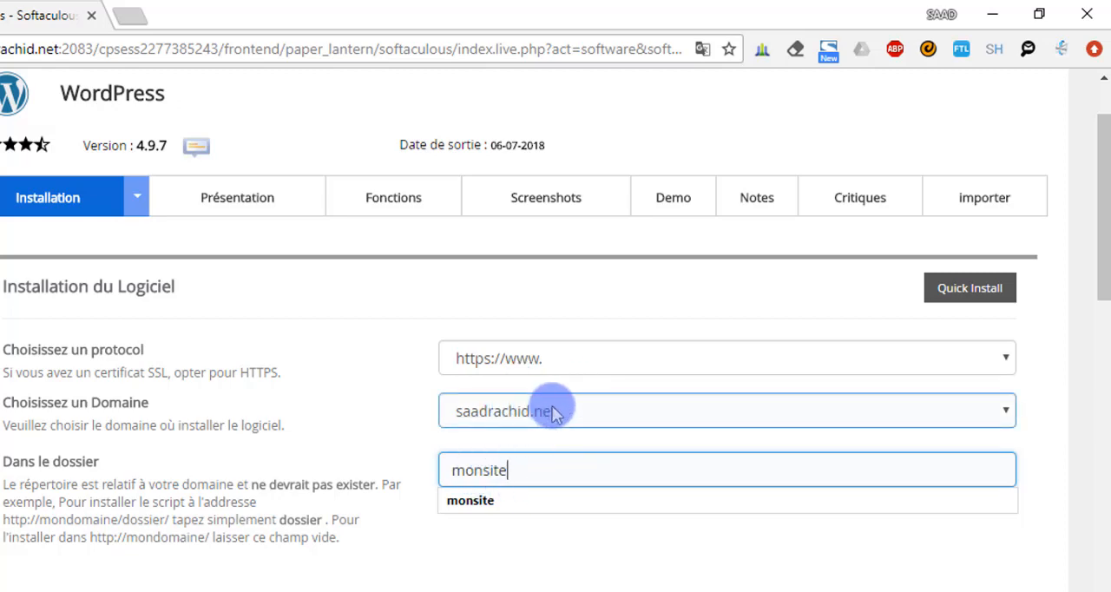
{"action": "left_click", "coordinate": [516, 540]}
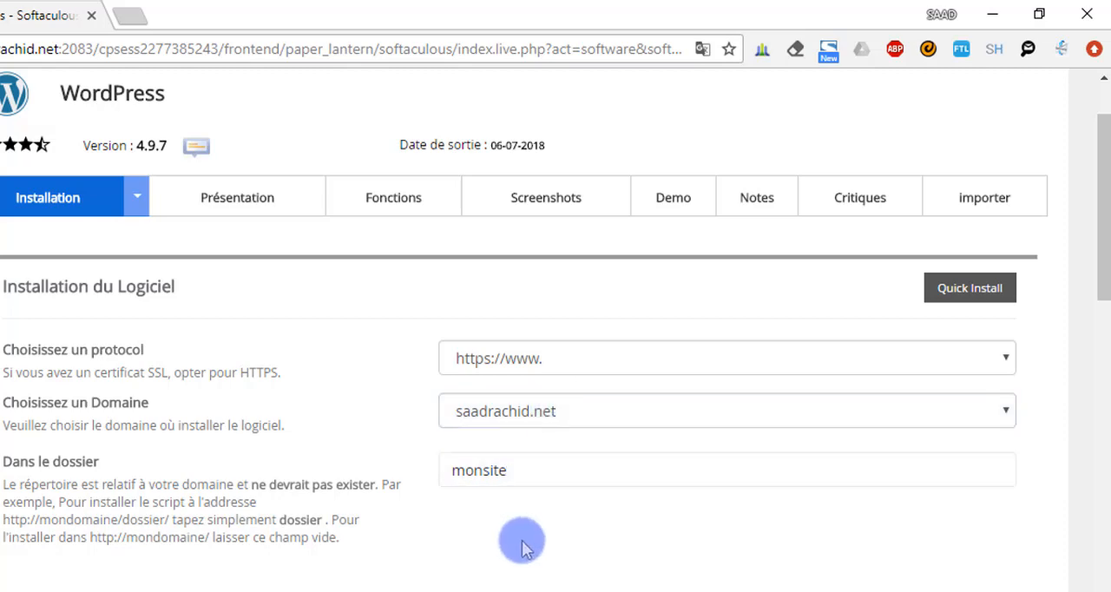
{"action": "left_click", "coordinate": [536, 476]}
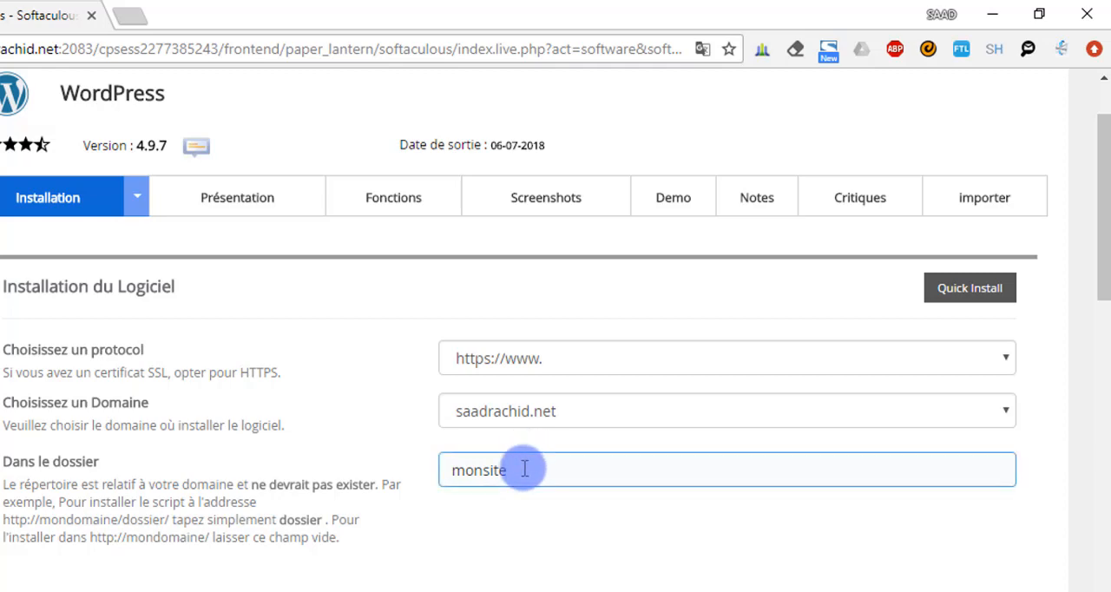
Set the site name in the WordPress installation form to "Mon site web"
{"action": "scroll", "coordinate": [503, 465], "scroll_direction": "down", "scroll_amount": 4}
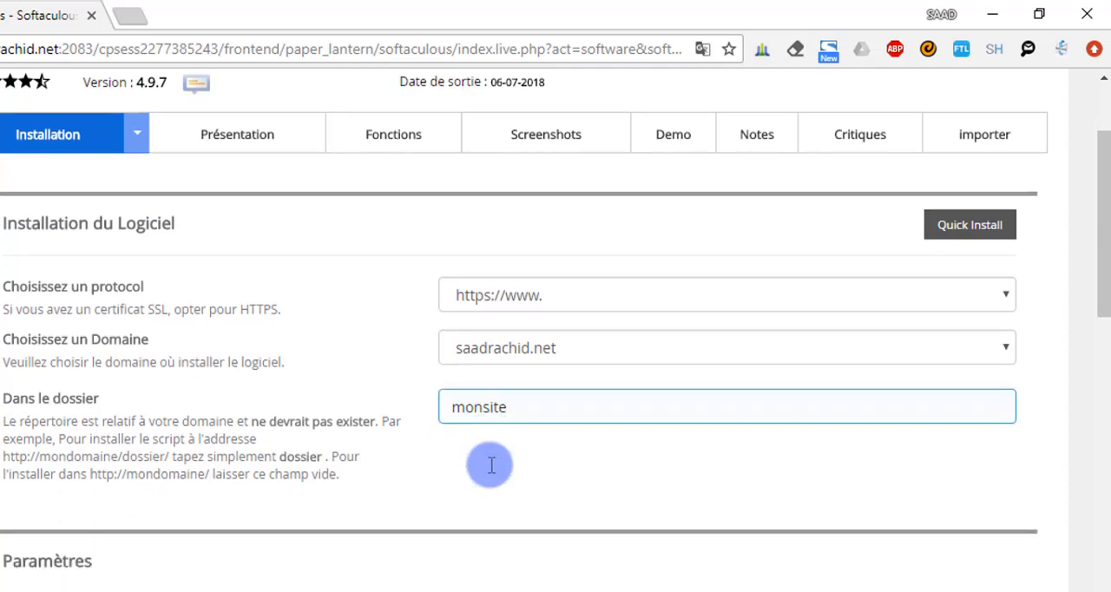
{"action": "left_click", "coordinate": [523, 427]}
{"action": "left_click_drag", "start_coordinate": [536, 386], "coordinate": [365, 397]}
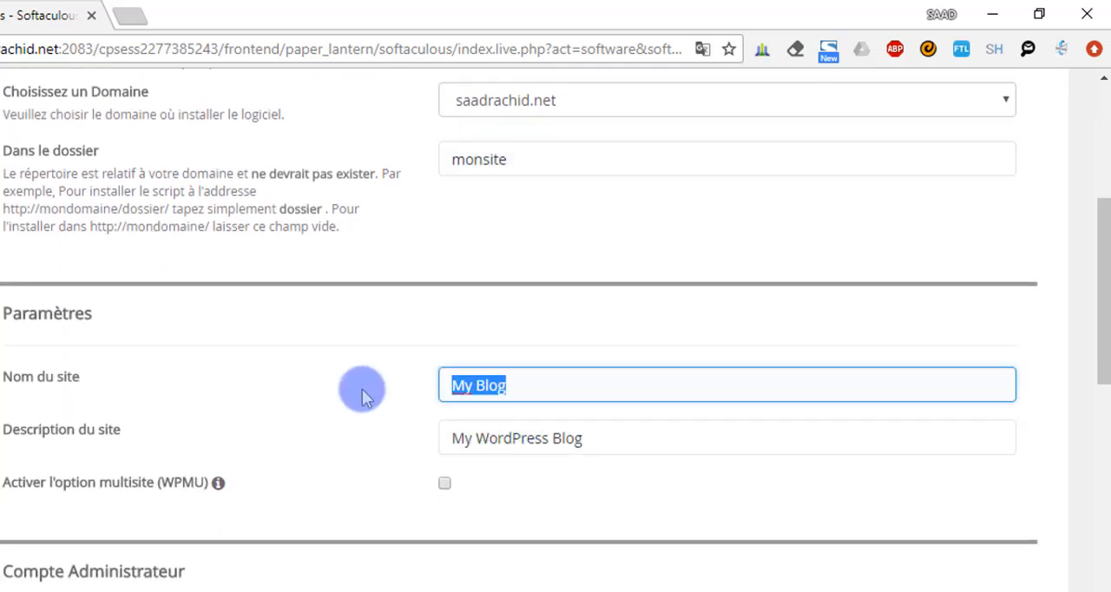
{"action": "type", "text": "Mon site web"}
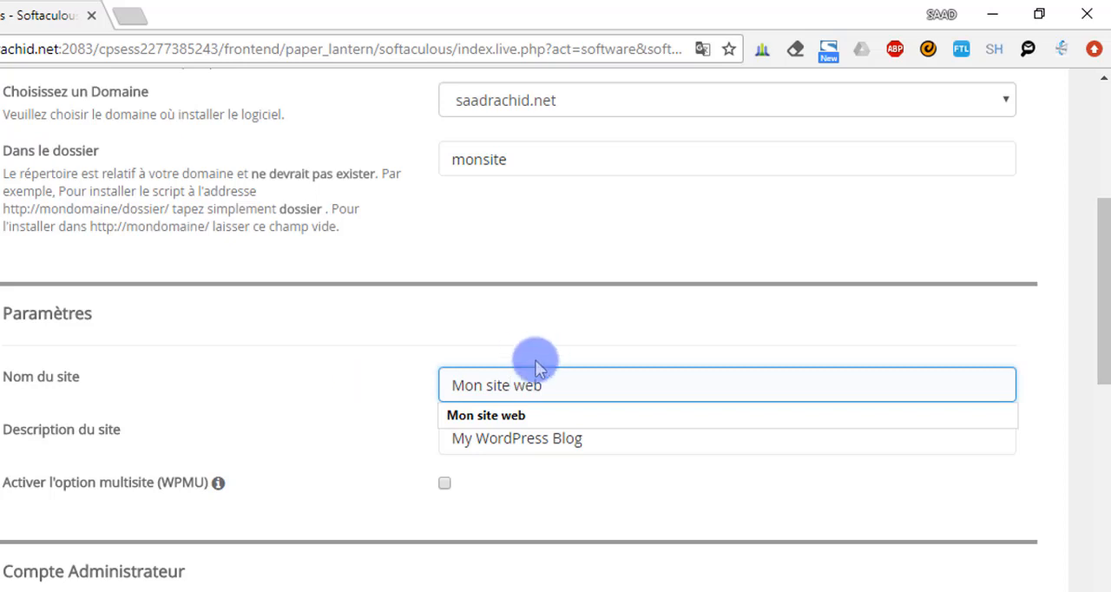
Replace the site description with "Mon premier site web développée avec wordpress"
{"action": "left_click_drag", "start_coordinate": [618, 436], "coordinate": [411, 430]}
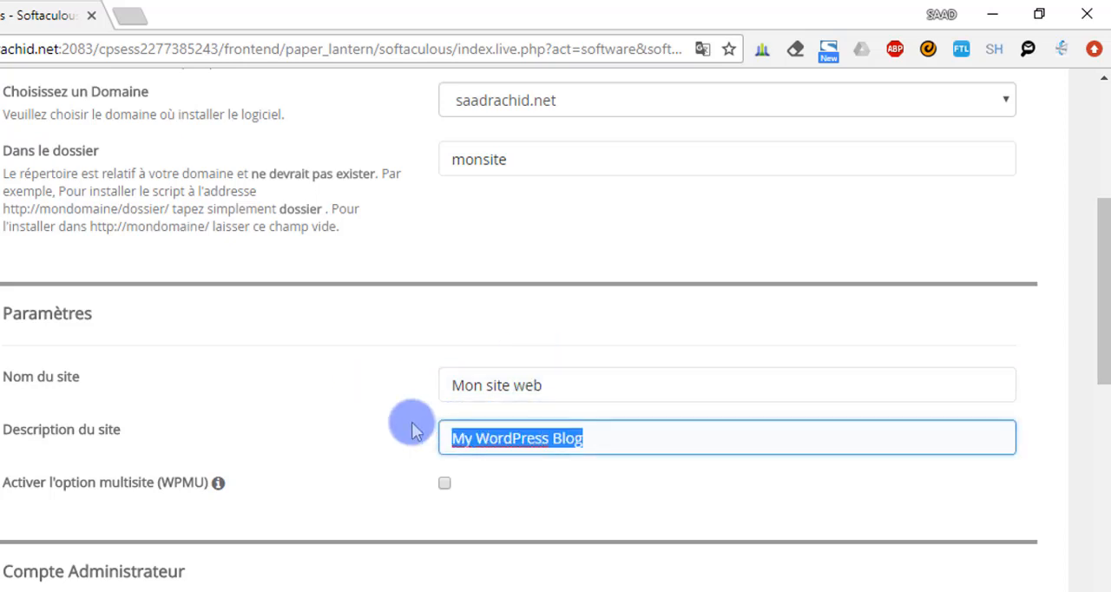
{"action": "type", "text": "Mon premier site web dével"}
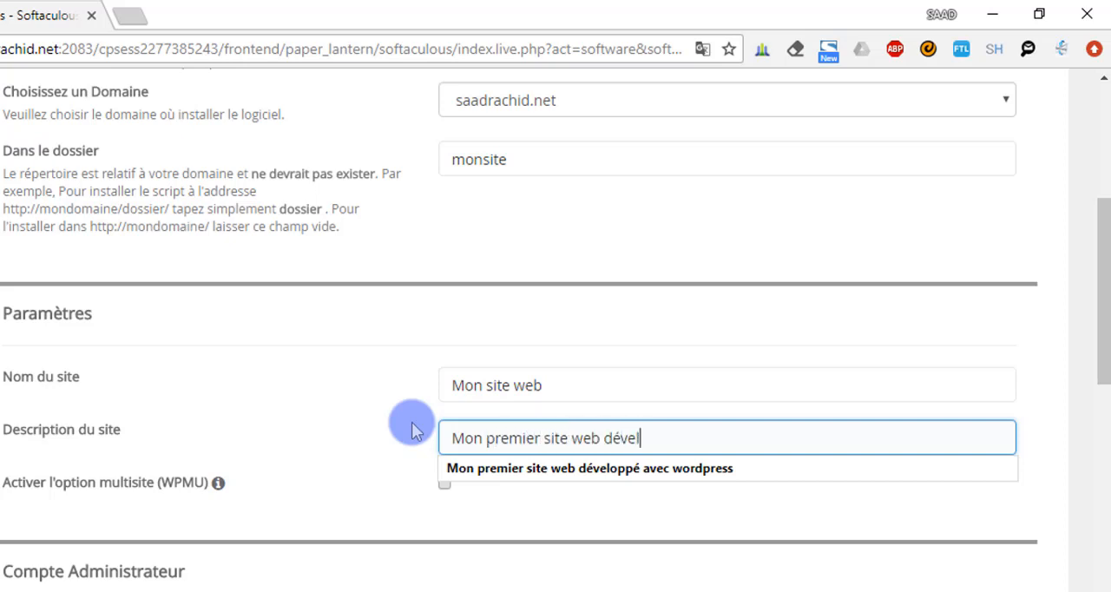
{"action": "type", "text": "oppée avec"}
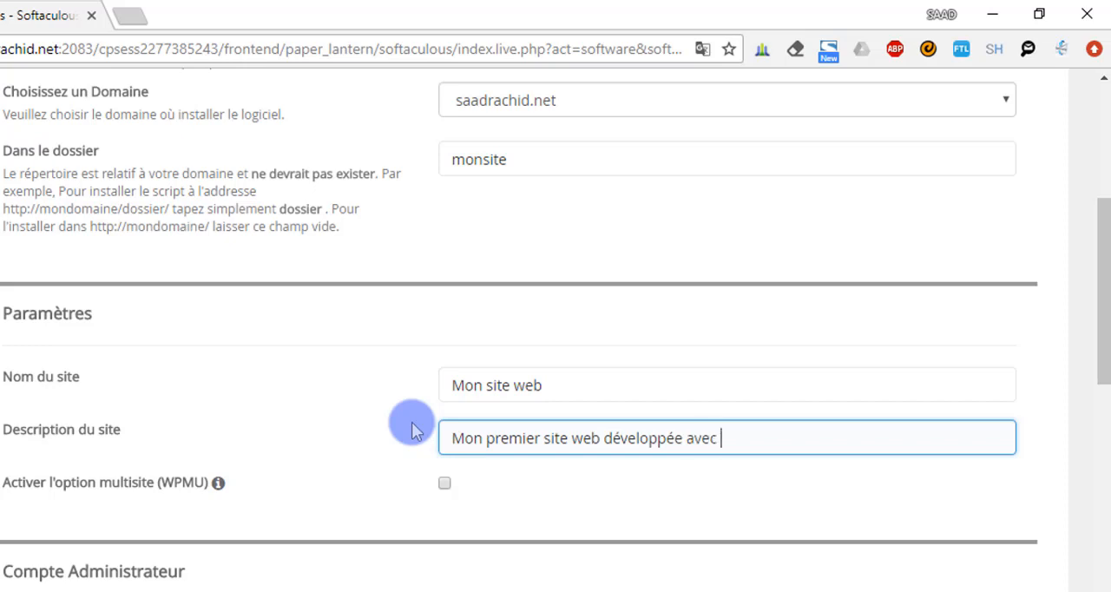
{"action": "type", "text": " wordpress"}
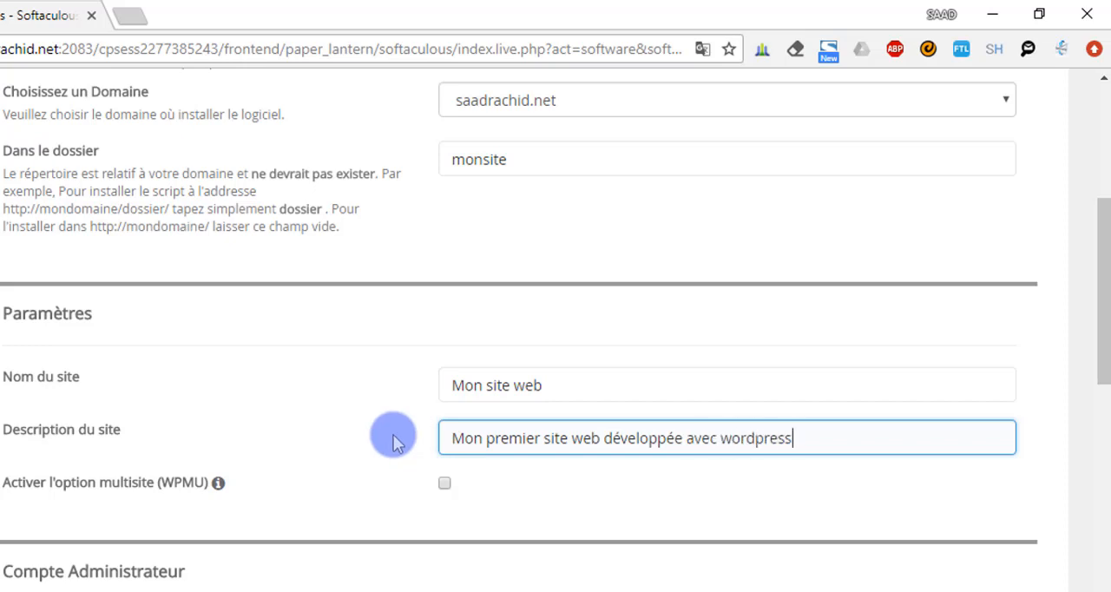
Replace the default administrator username with the saved entry admin@wordpress
{"action": "scroll", "coordinate": [391, 437], "scroll_direction": "down", "scroll_amount": 2}
{"action": "left_click", "coordinate": [538, 431]}
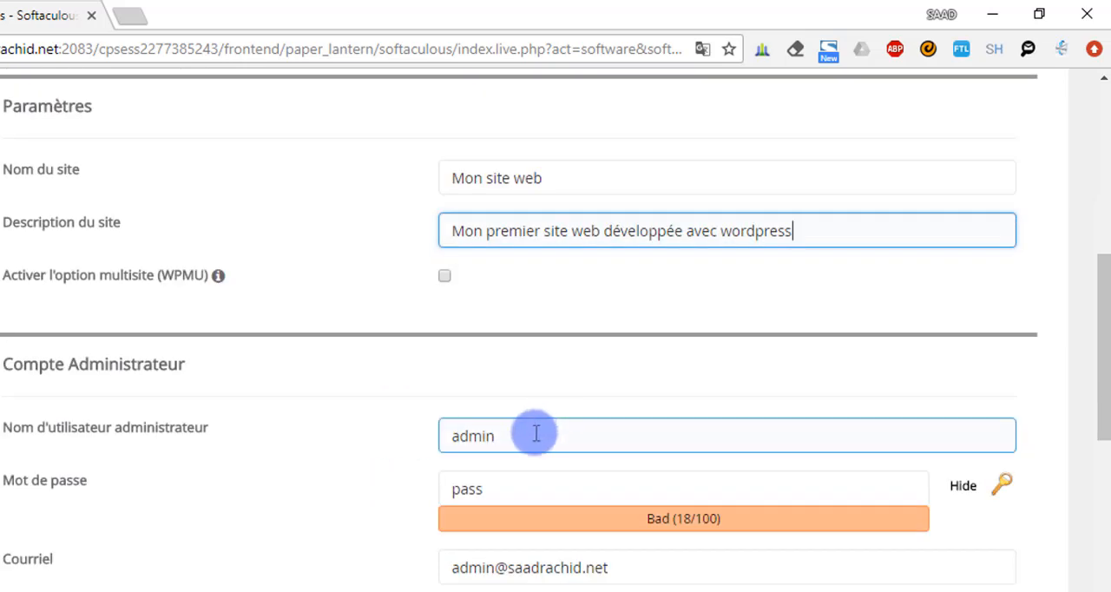
{"action": "left_click_drag", "start_coordinate": [532, 432], "coordinate": [442, 438]}
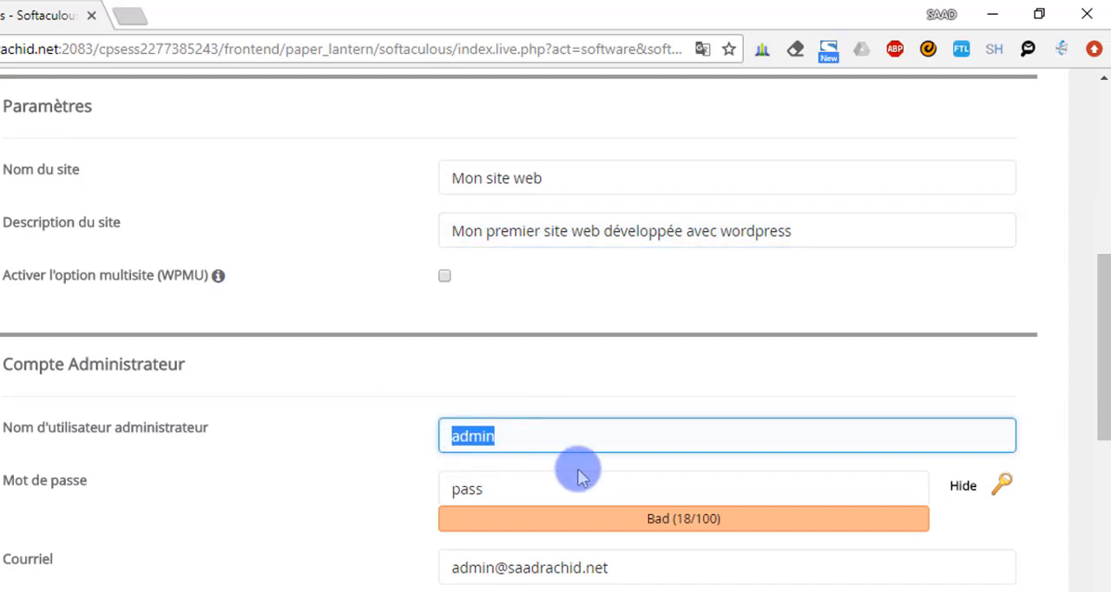
{"action": "left_click", "coordinate": [533, 439]}
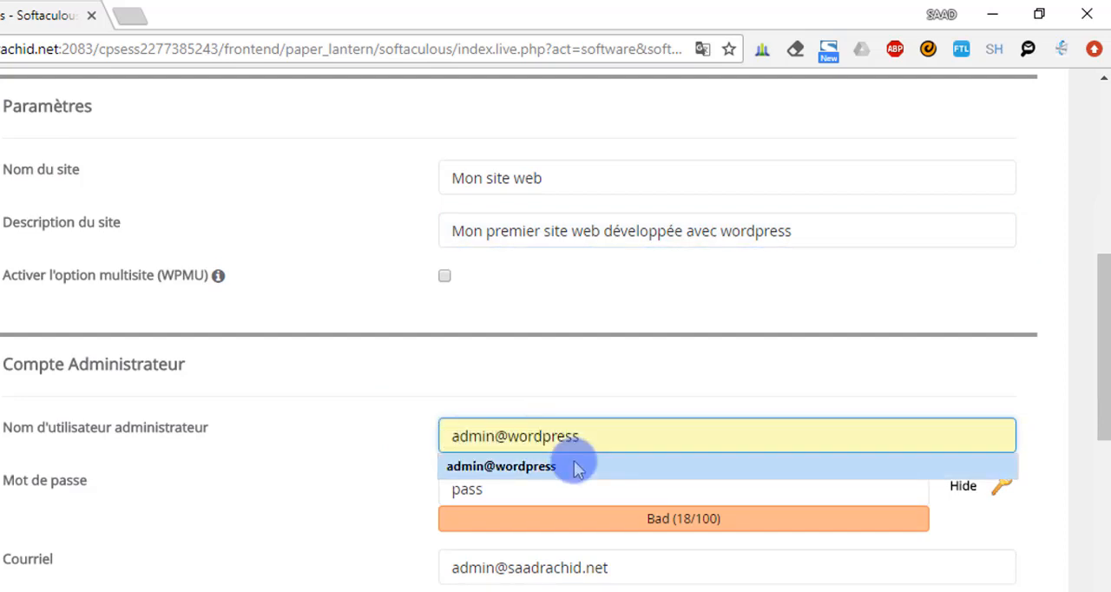
{"action": "left_click", "coordinate": [513, 471]}
Replace the default administrator password with a strong new account password
{"action": "left_click", "coordinate": [511, 487]}
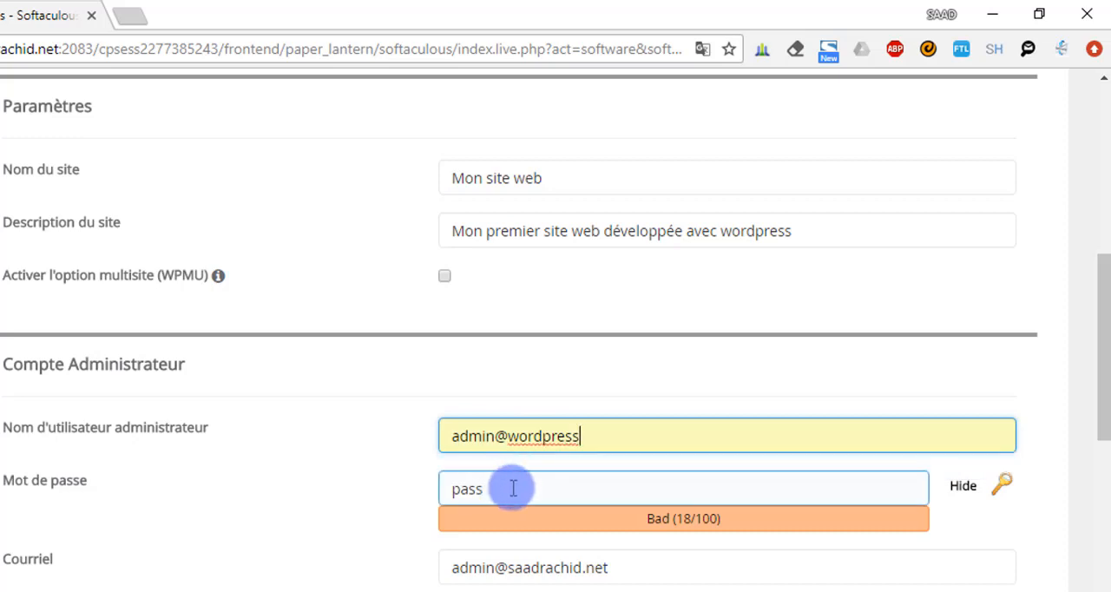
{"action": "double_click", "coordinate": [513, 488]}
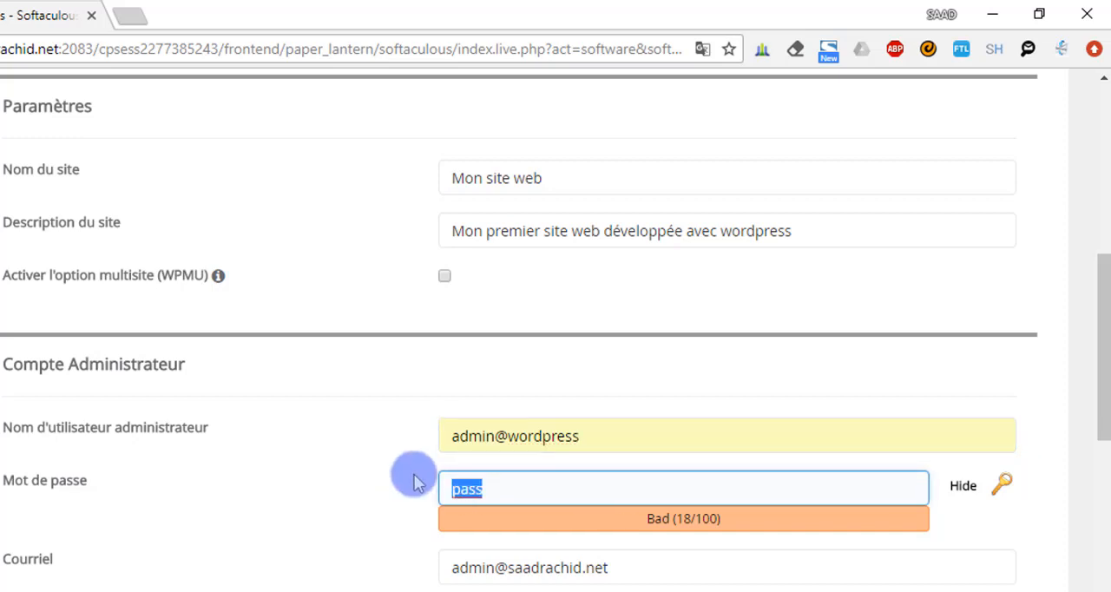
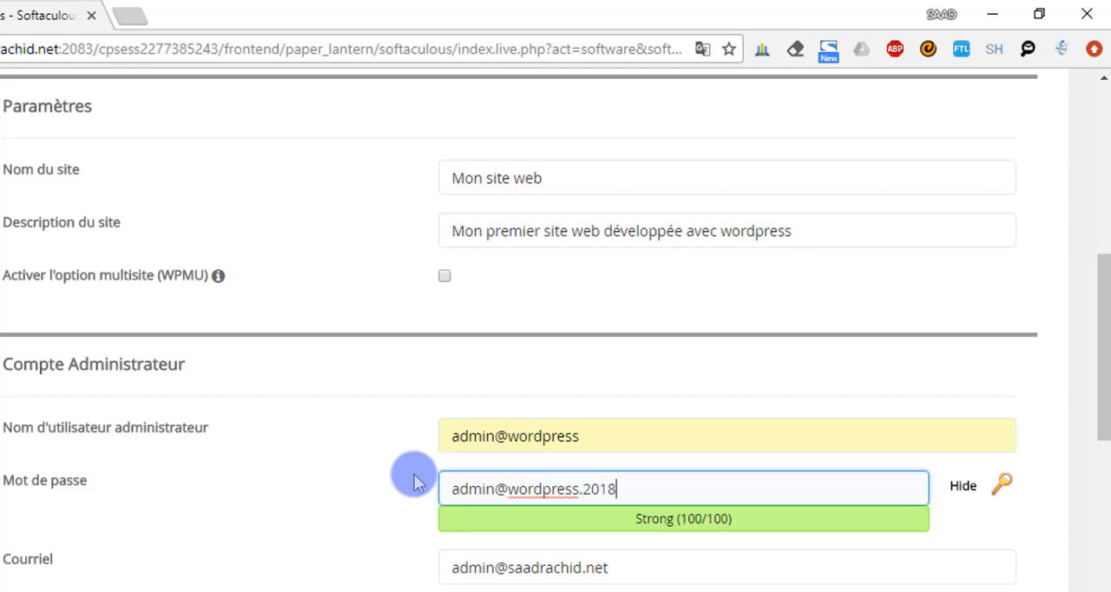
Replace the administrator account's default e-mail with the owner's saved e-mail address
{"action": "scroll", "coordinate": [573, 512], "scroll_direction": "down", "scroll_amount": 2}
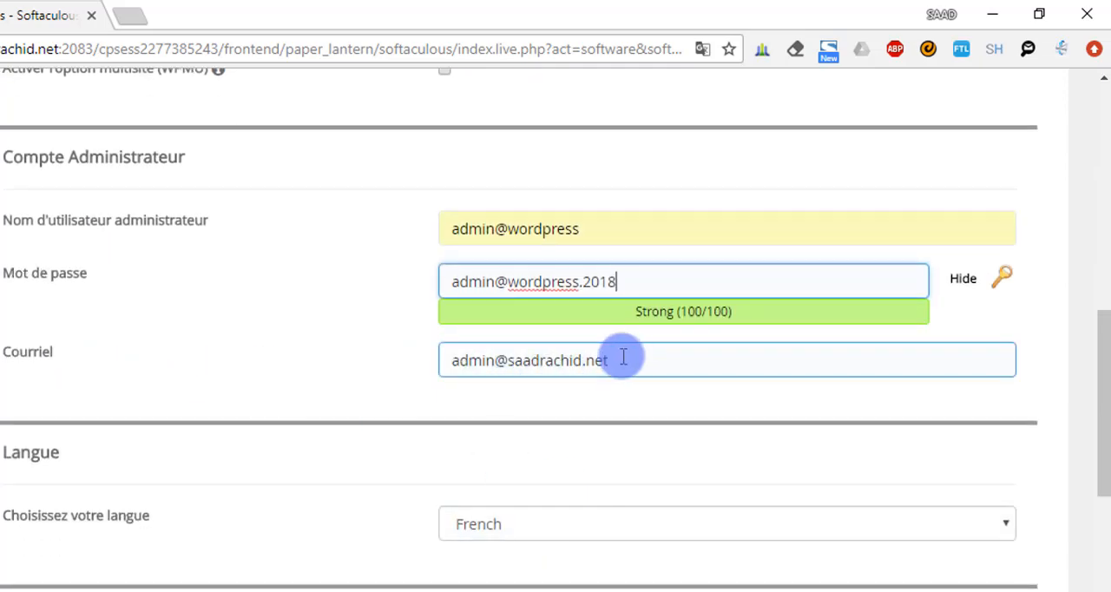
{"action": "triple_click", "coordinate": [626, 355]}
{"action": "type", "text": "saad"}
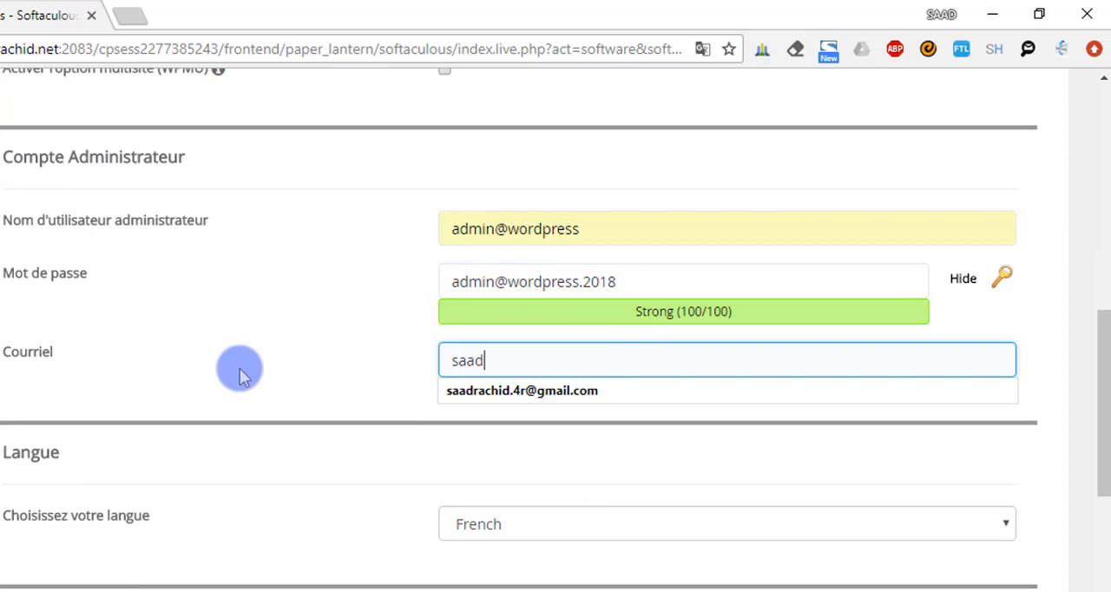
{"action": "left_click", "coordinate": [536, 391]}
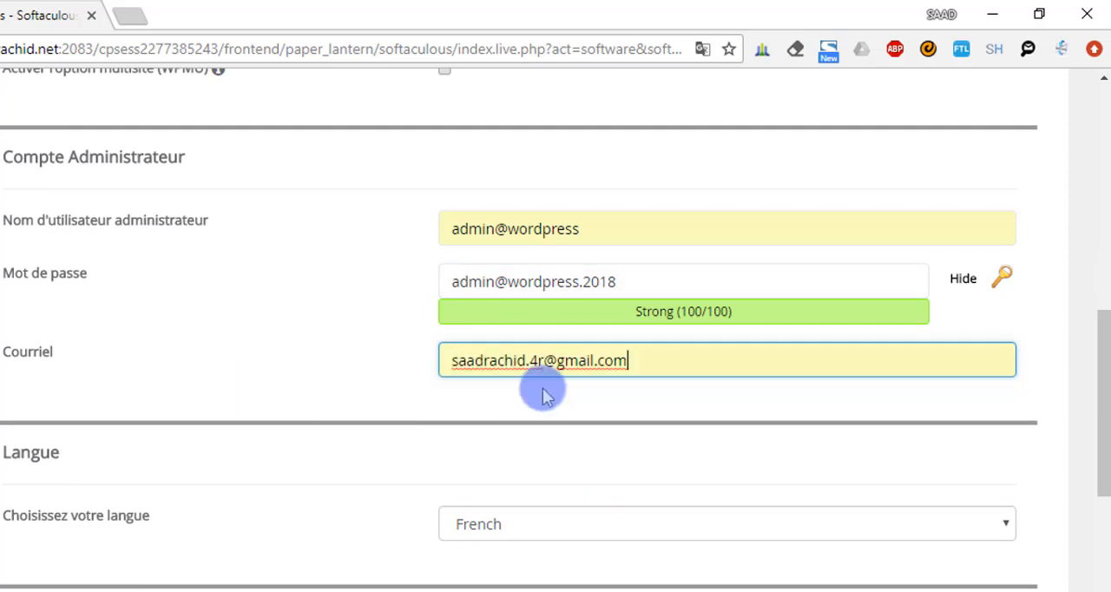
Choose French as the language of the WordPress installation
{"action": "scroll", "coordinate": [565, 427], "scroll_direction": "down", "scroll_amount": 2}
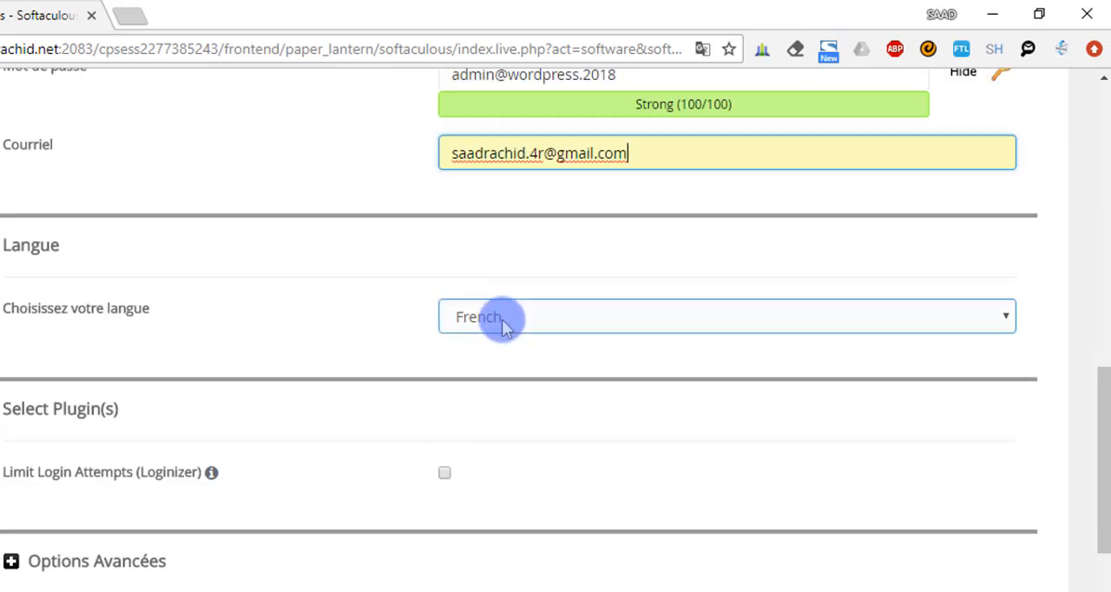
{"action": "left_click", "coordinate": [504, 328]}
{"action": "left_click", "coordinate": [504, 316]}
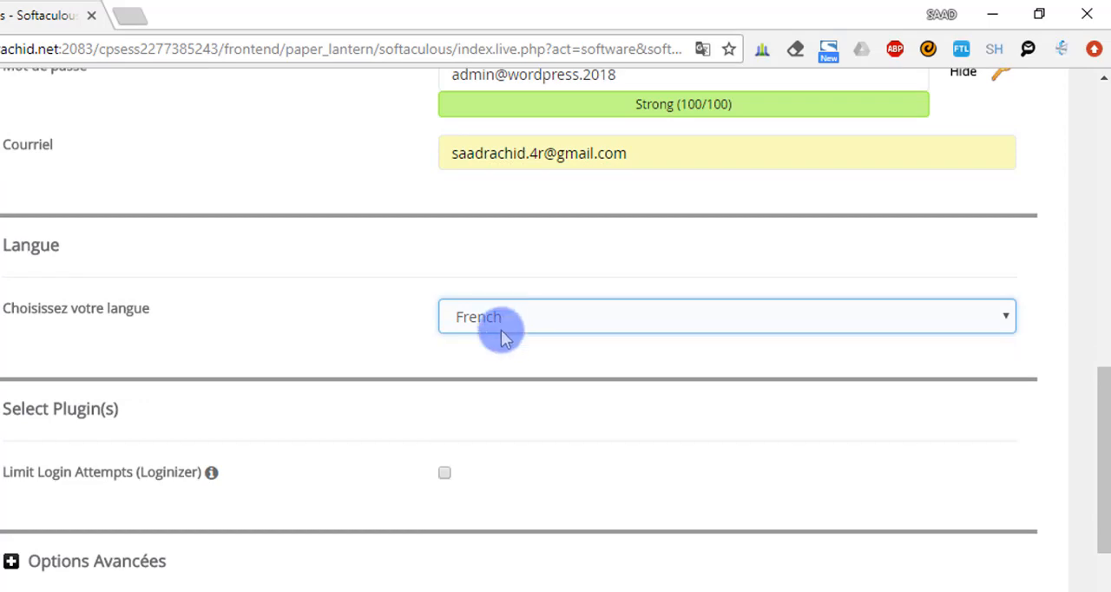
Start the WordPress installation without selecting an optional theme
{"action": "scroll", "coordinate": [484, 397], "scroll_direction": "down", "scroll_amount": 3}
{"action": "scroll", "coordinate": [486, 403], "scroll_direction": "down", "scroll_amount": 1}
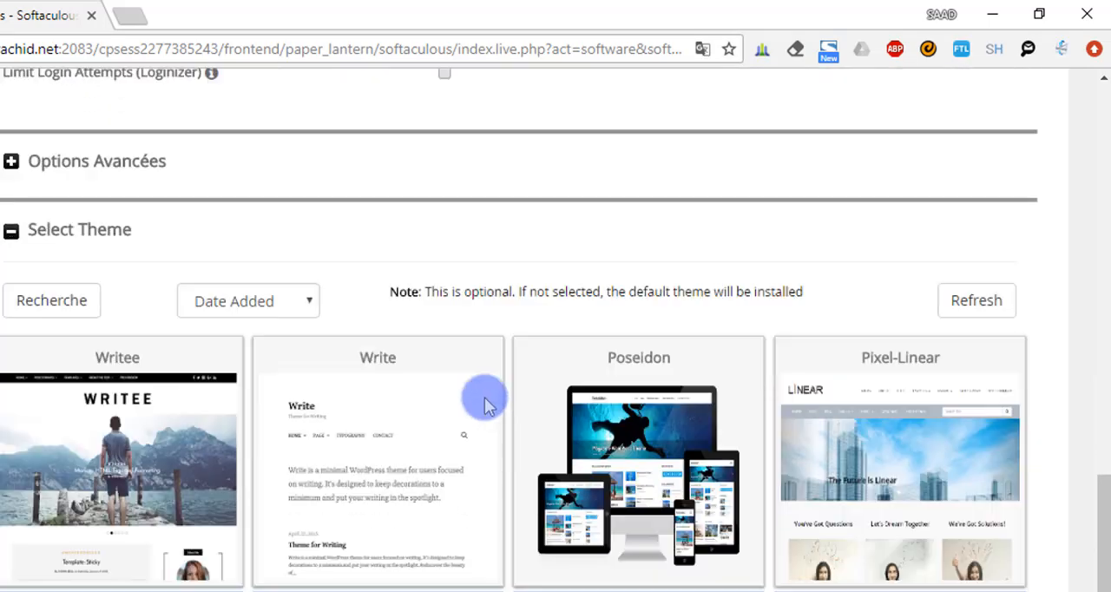
{"action": "scroll", "coordinate": [486, 401], "scroll_direction": "down", "scroll_amount": 3}
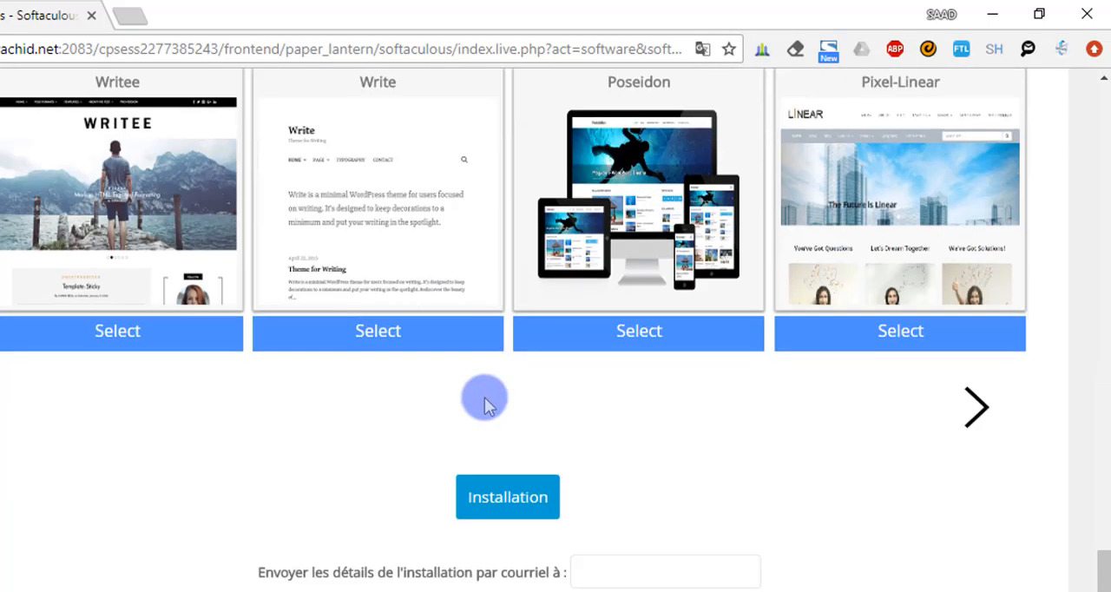
{"action": "left_click", "coordinate": [531, 507]}
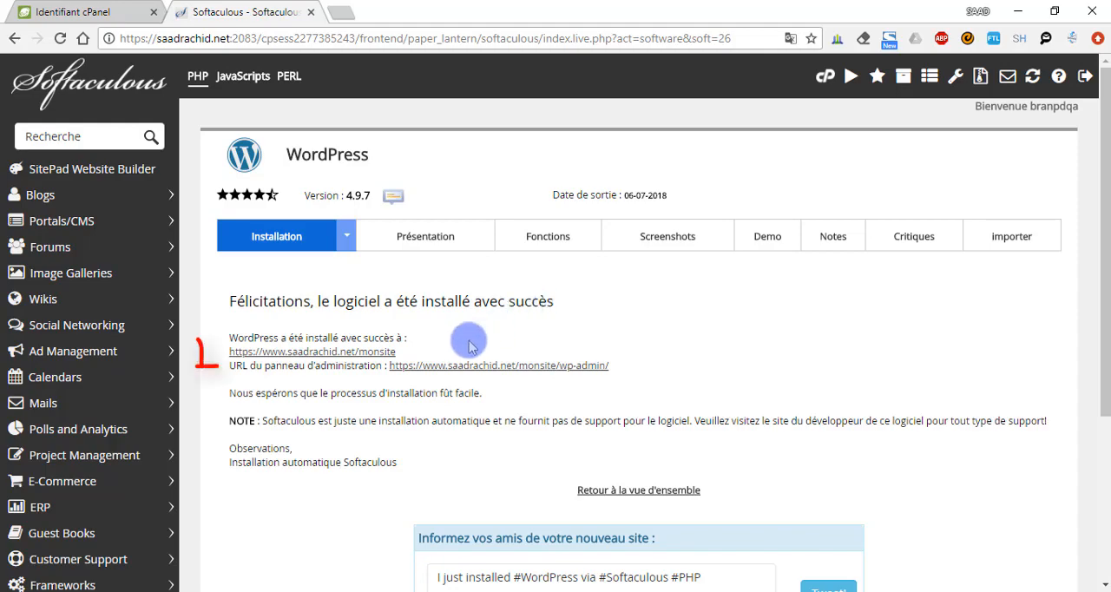
Open the newly installed monsite website and look through its home page and sidebar content
{"action": "left_click", "coordinate": [353, 352]}
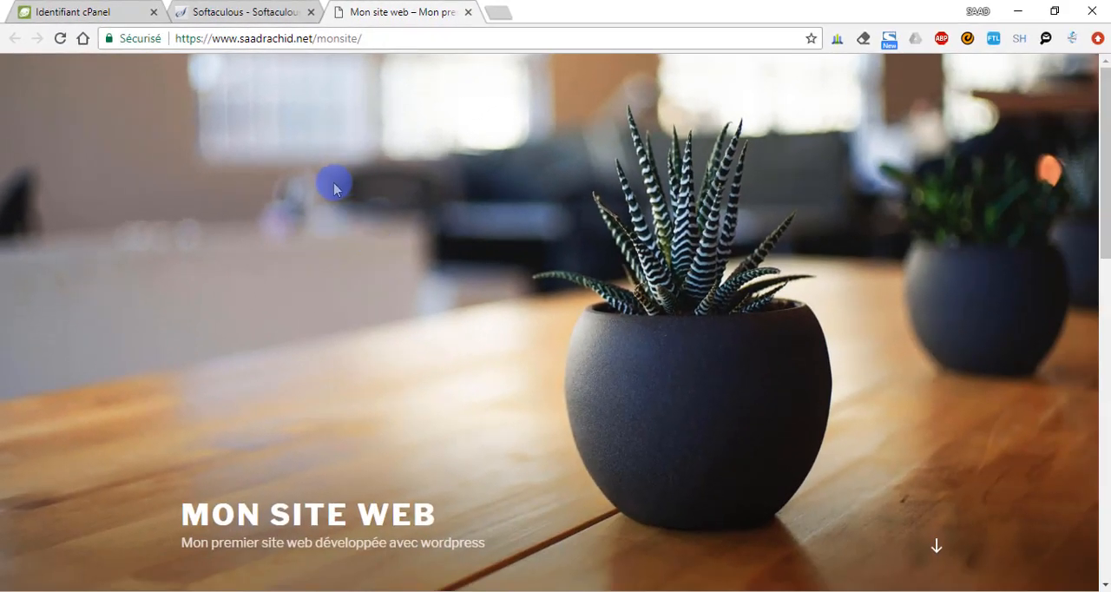
{"action": "scroll", "coordinate": [334, 189], "scroll_direction": "down", "scroll_amount": 3}
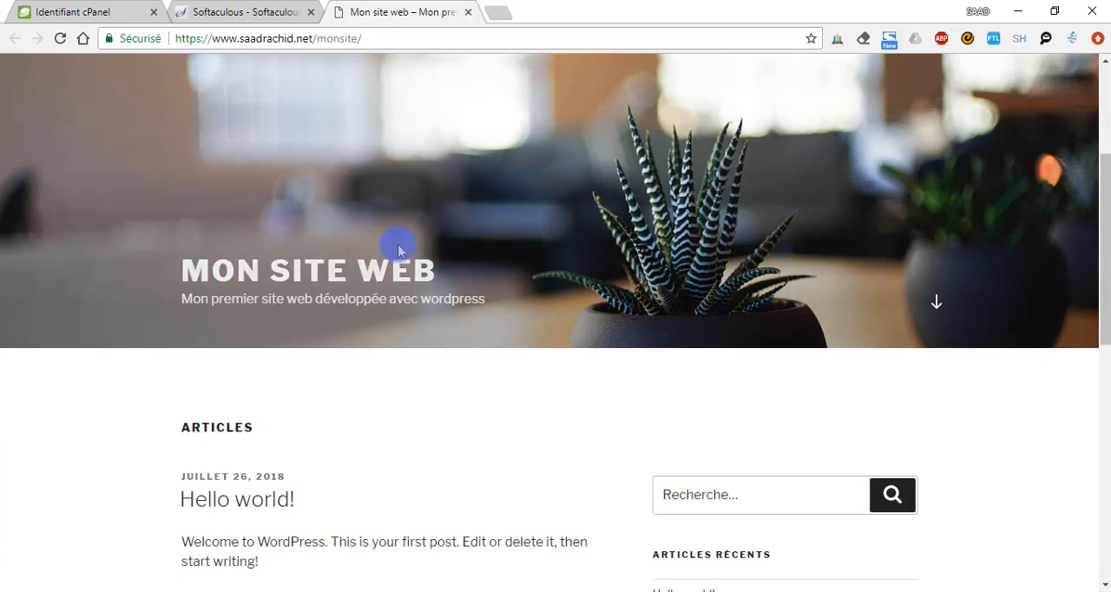
{"action": "scroll", "coordinate": [575, 247], "scroll_direction": "down", "scroll_amount": 6}
{"action": "scroll", "coordinate": [578, 247], "scroll_direction": "up", "scroll_amount": 8}
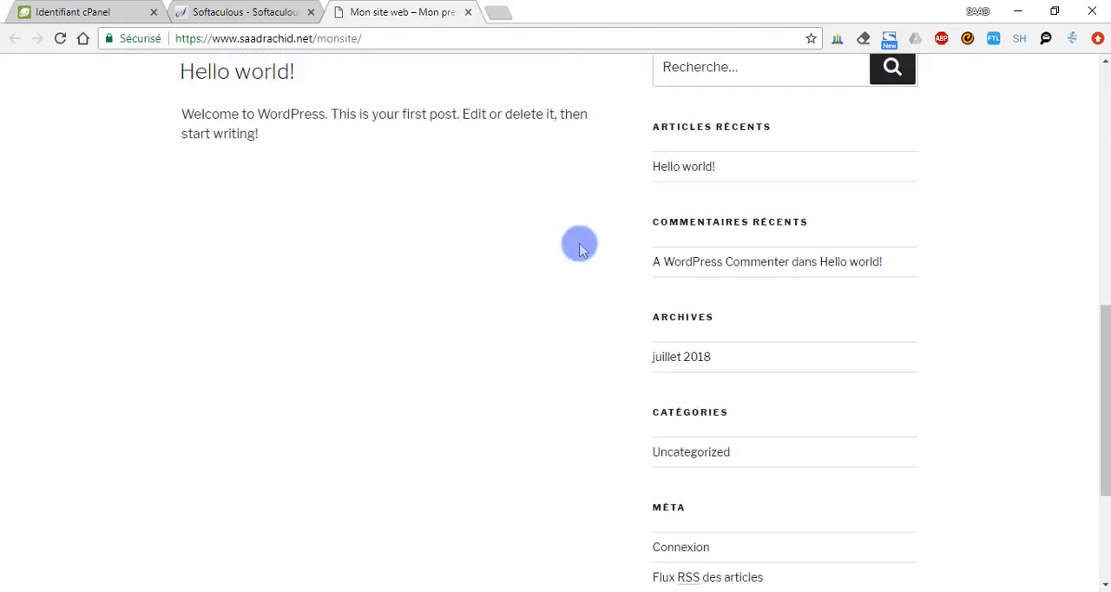
Return to the Softaculous installation result and open the new site's wp-admin administration panel
{"action": "left_click", "coordinate": [260, 12]}
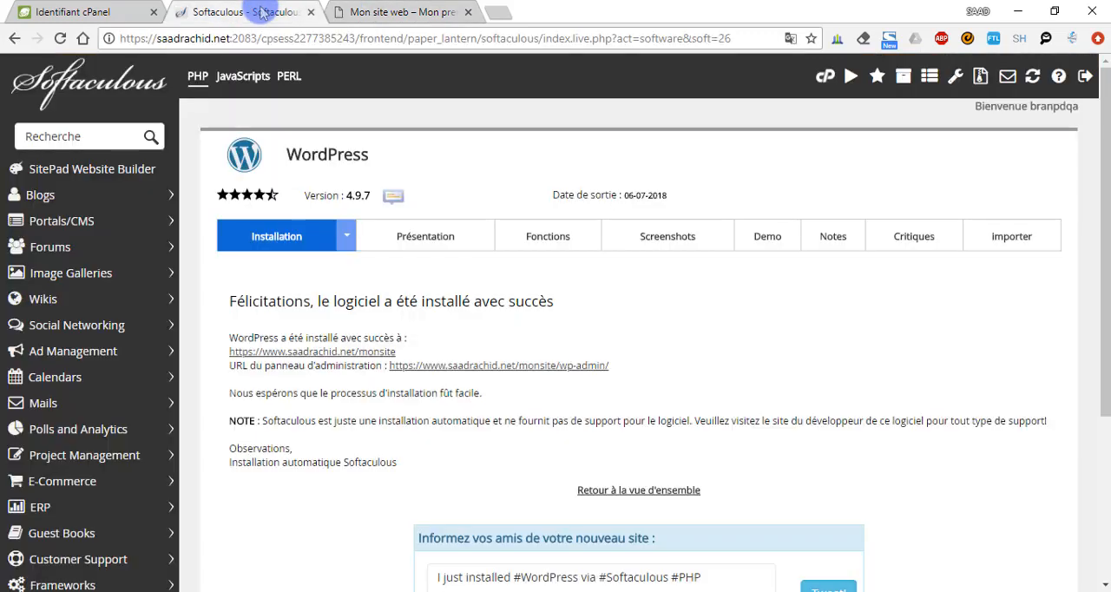
{"action": "left_click", "coordinate": [550, 367]}
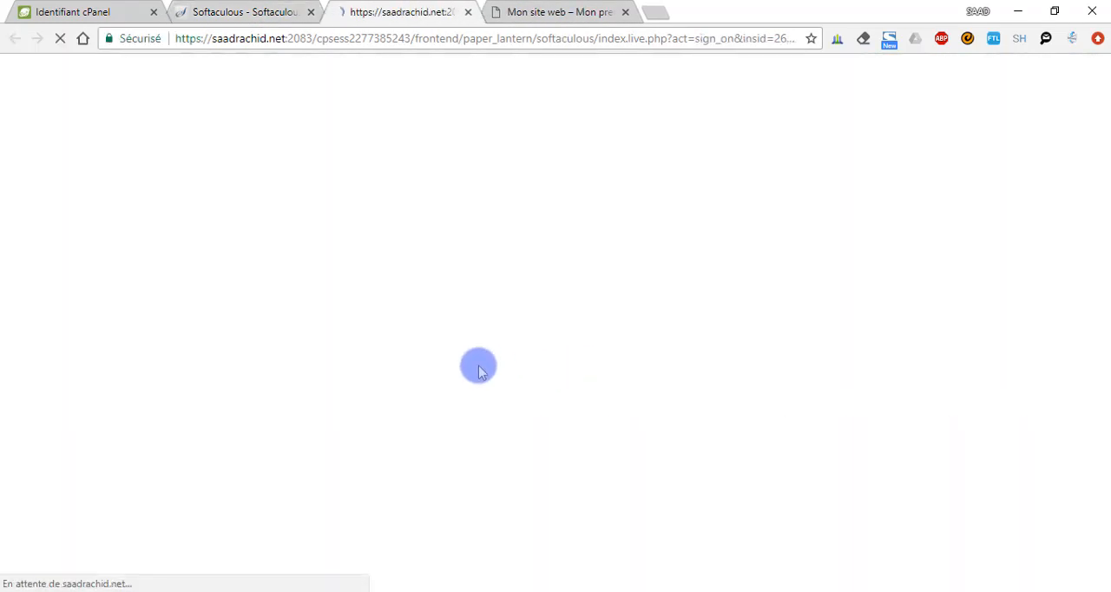